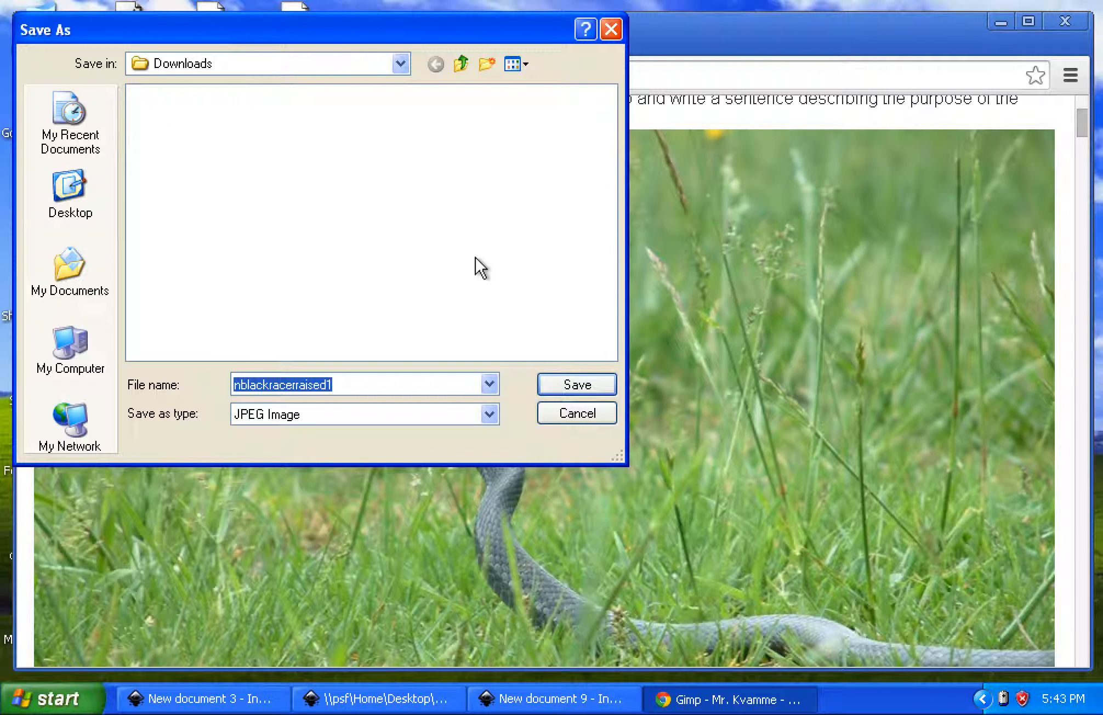
Save the snake photo as nblackracerraised1 in JPEG format to the Desktop and start GIMP 2
left_click(79, 202)
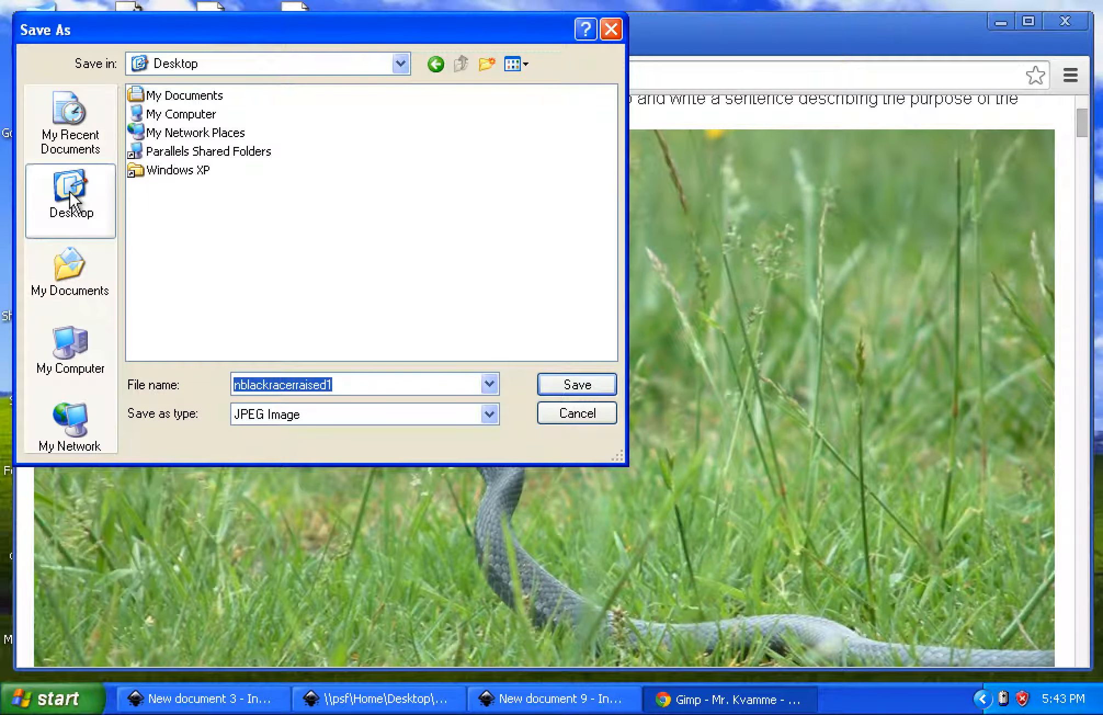
left_click(560, 384)
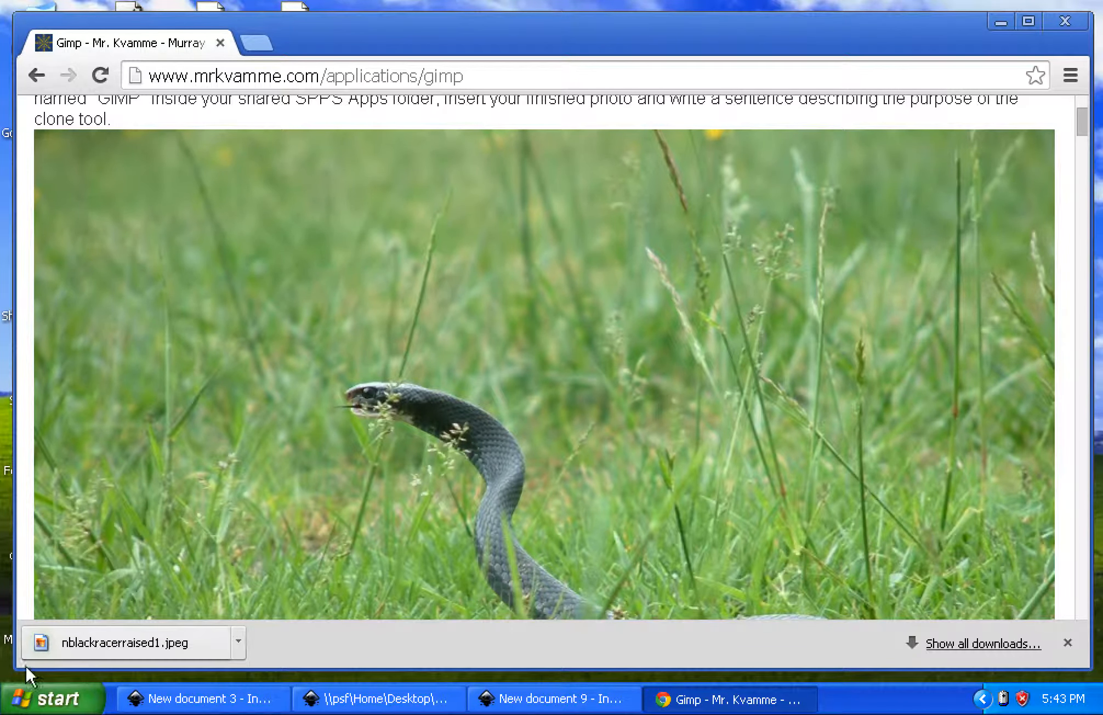
left_click(44, 700)
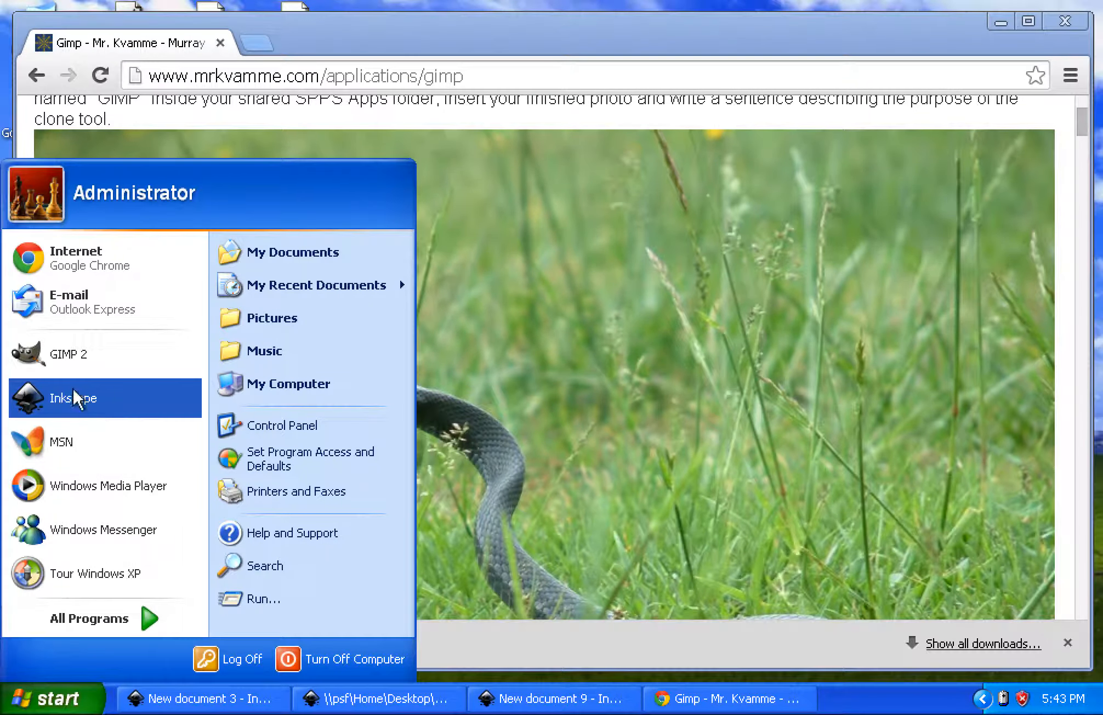
left_click(61, 353)
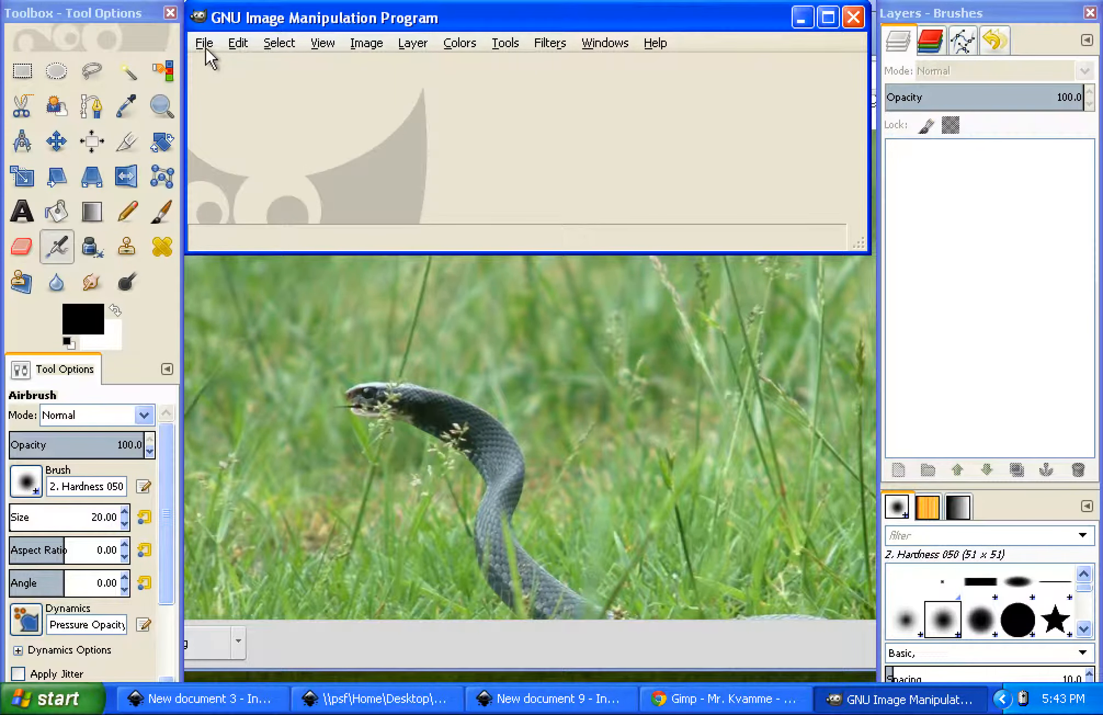
Open nblackracerraised1.jpeg from the Desktop for editing
left_click(205, 44)
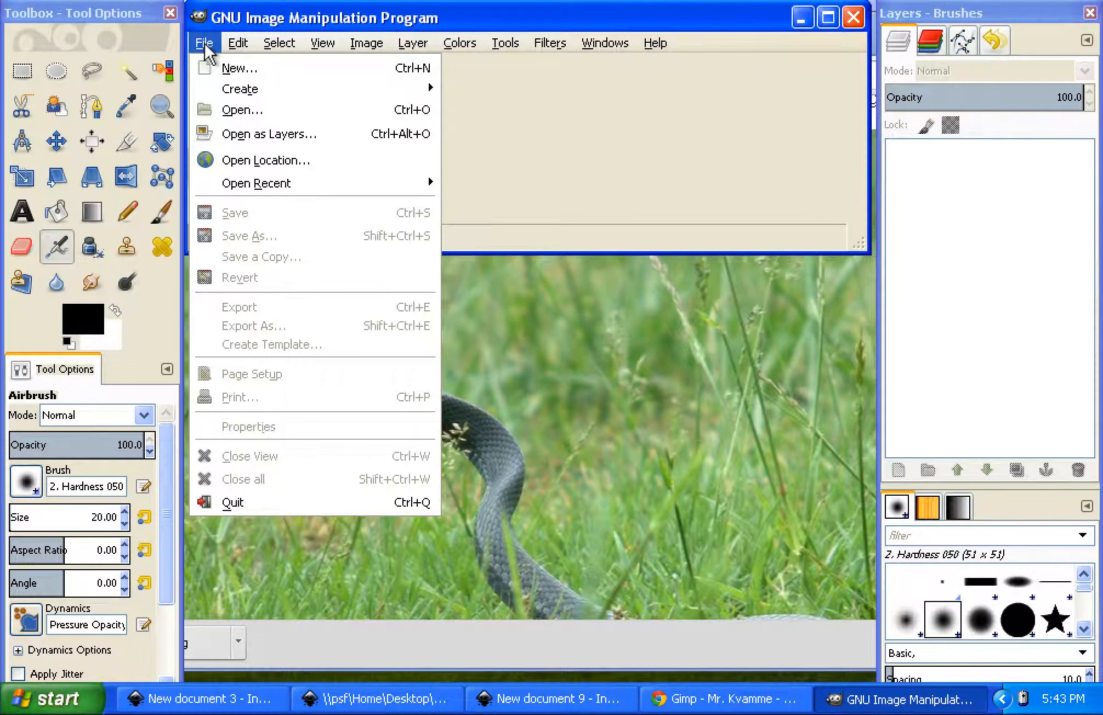
left_click(277, 112)
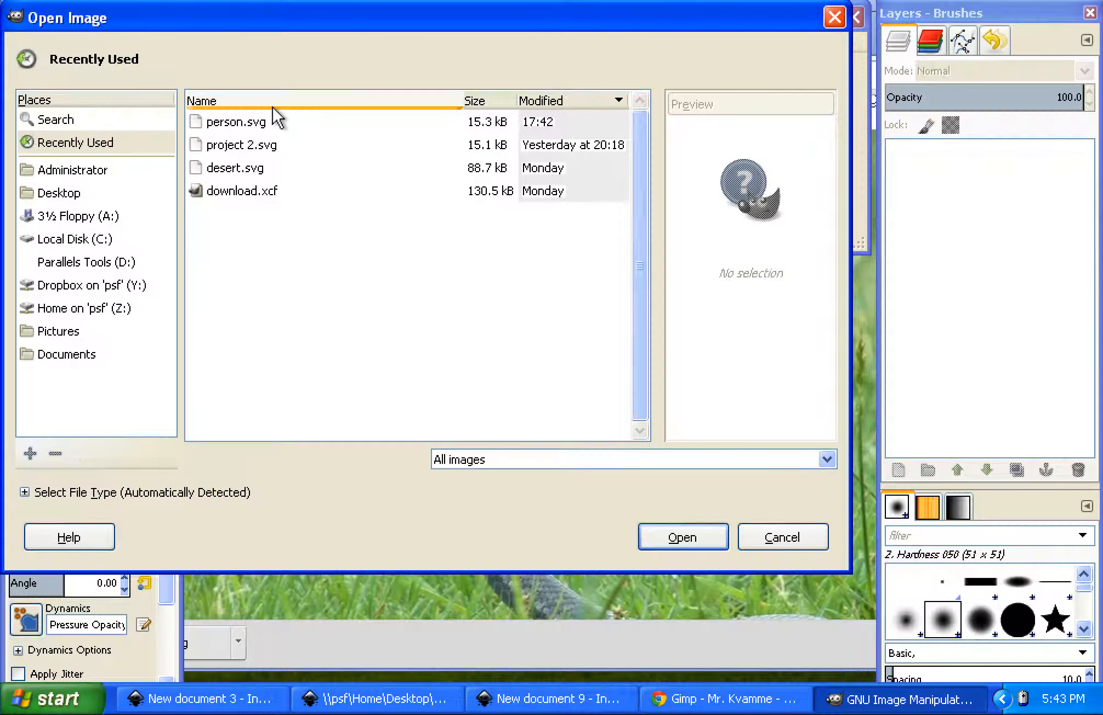
left_click(52, 193)
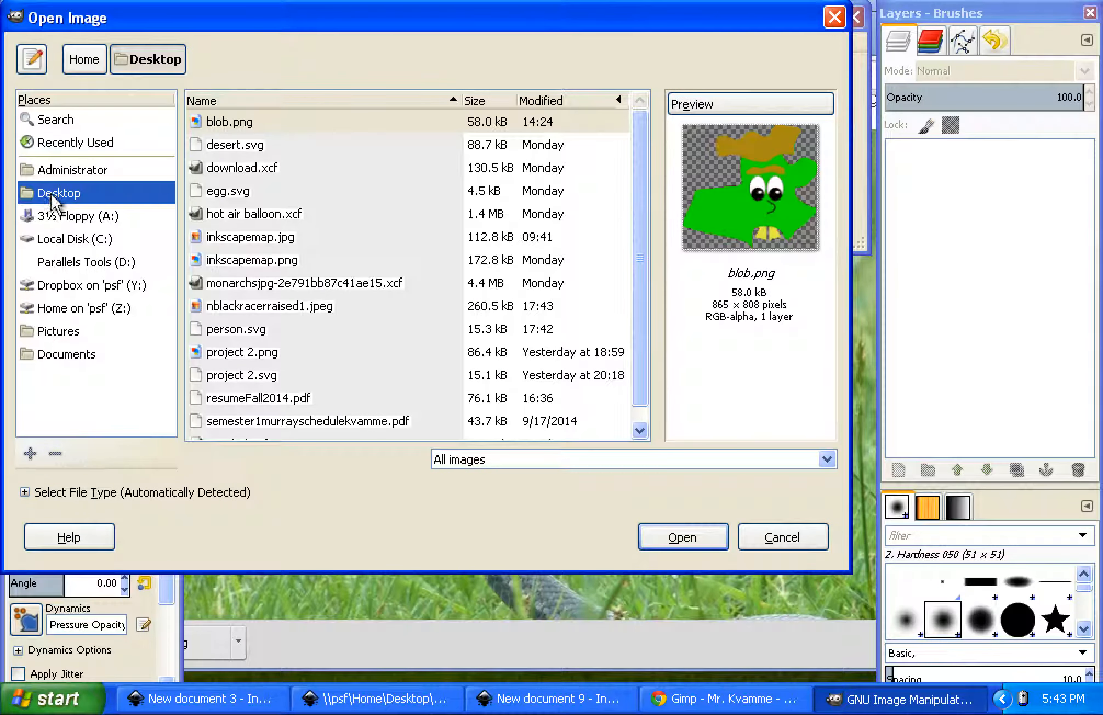
left_click(256, 308)
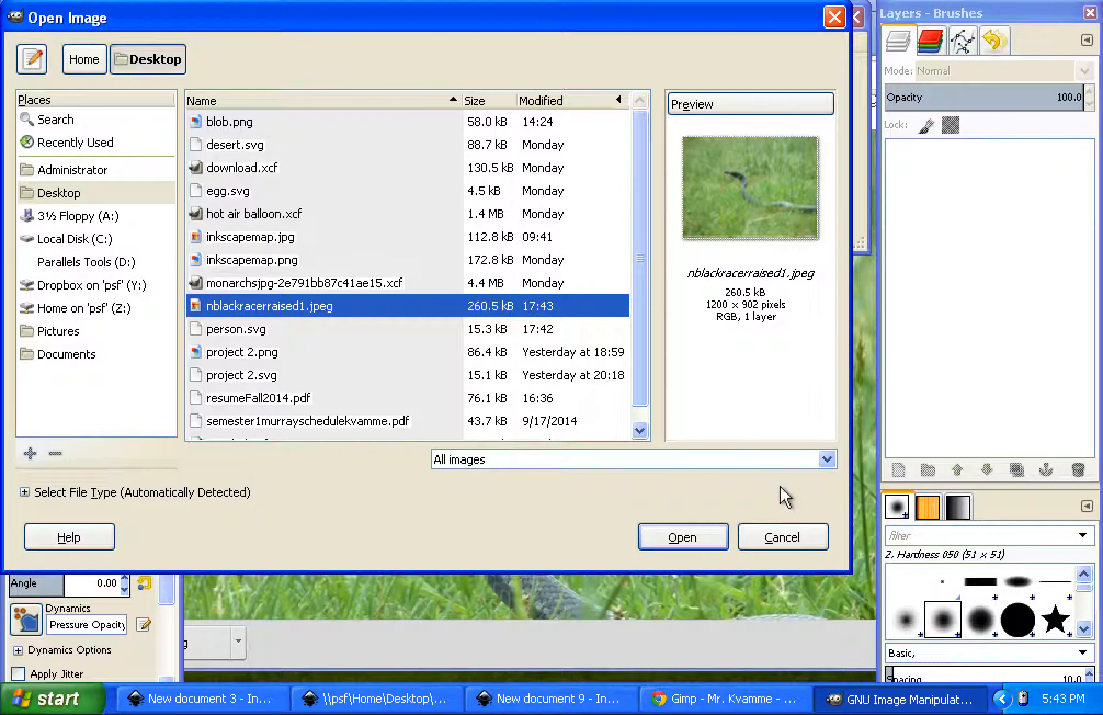
left_click(690, 543)
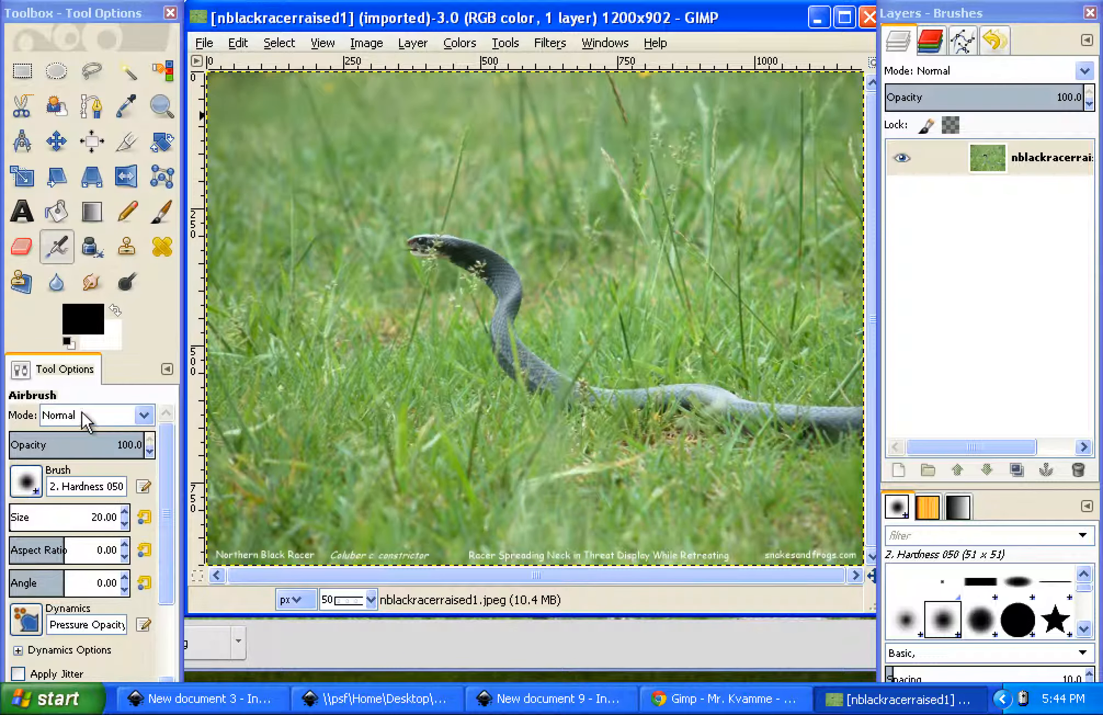
left_click(171, 12)
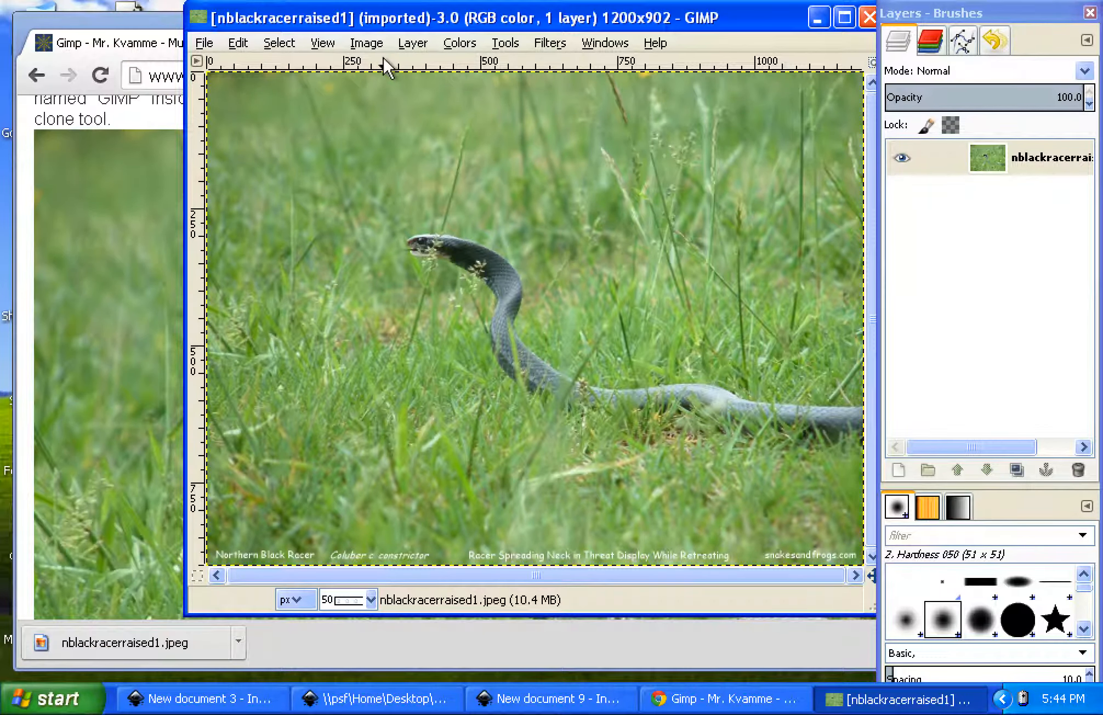
left_click(605, 43)
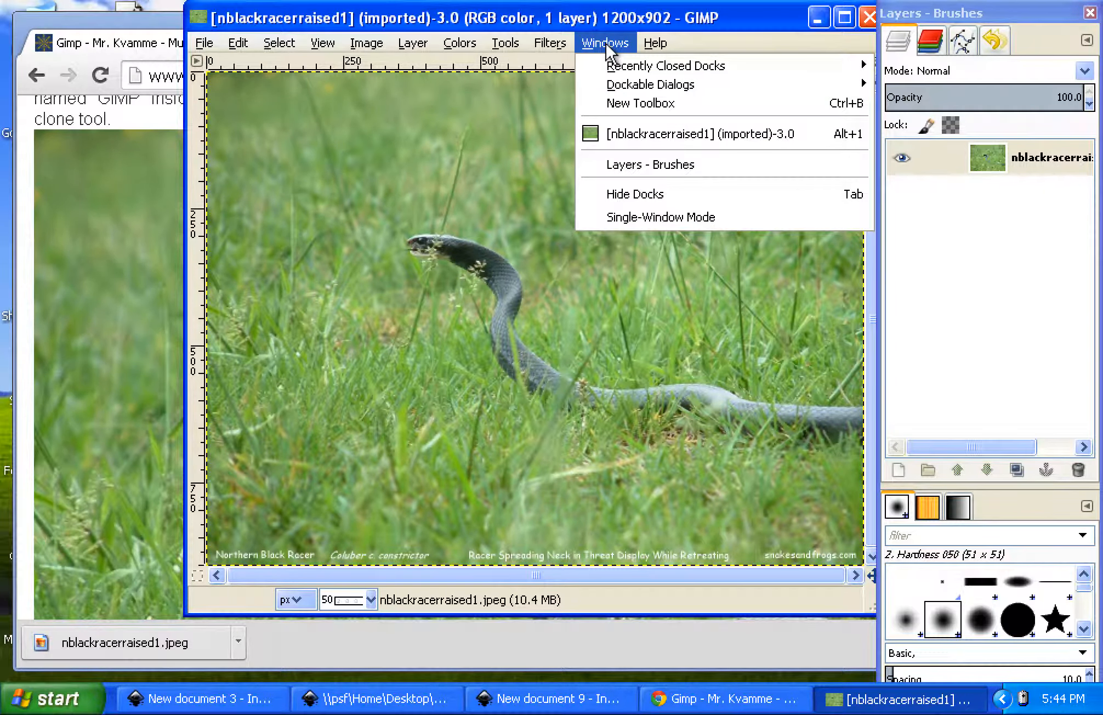
left_click(625, 110)
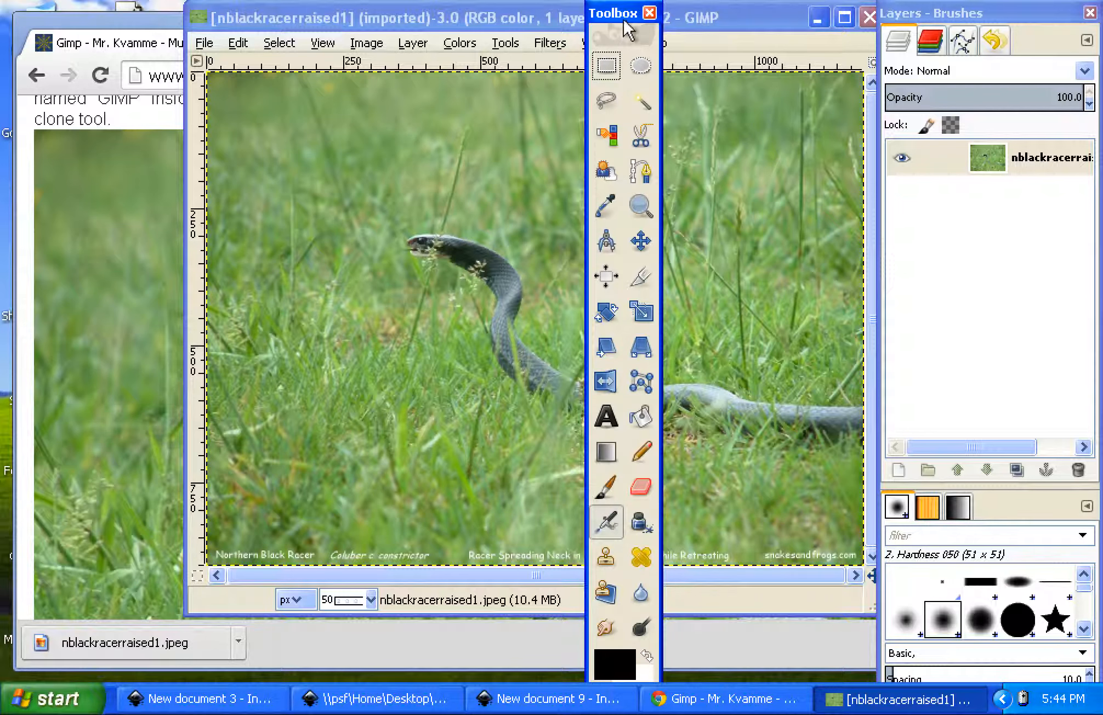
left_click_drag(619, 15, 516, 15)
left_click(544, 12)
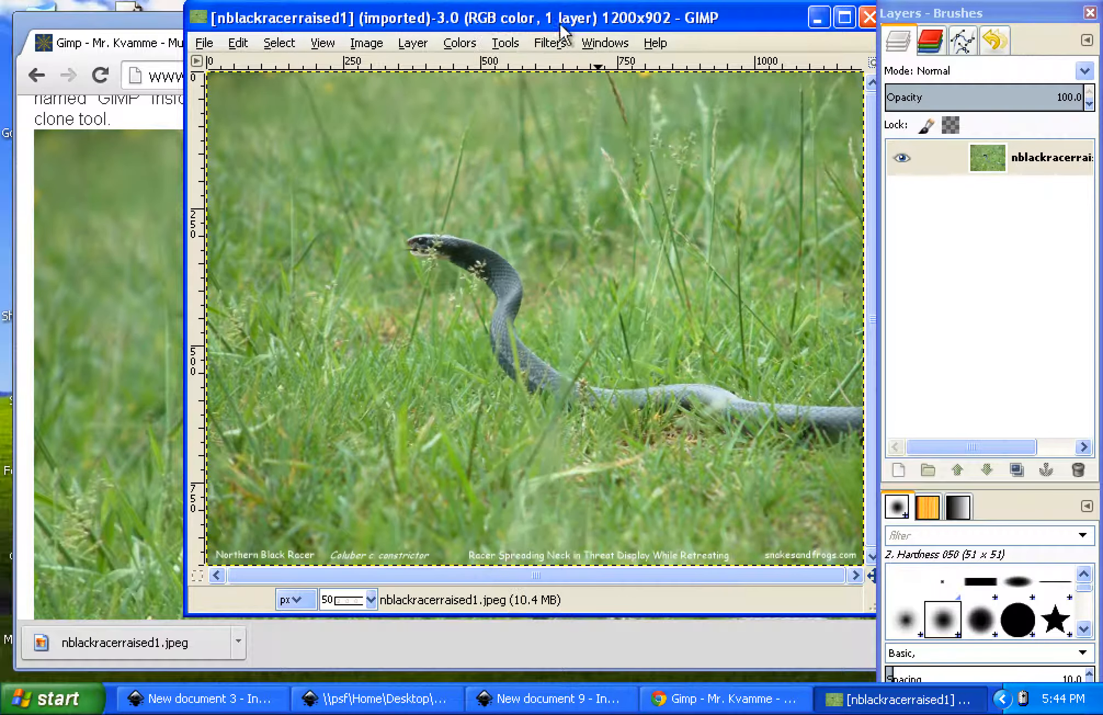
Bring up a new toolbox, place it beside the image window and widen it to fill the free space
left_click(602, 44)
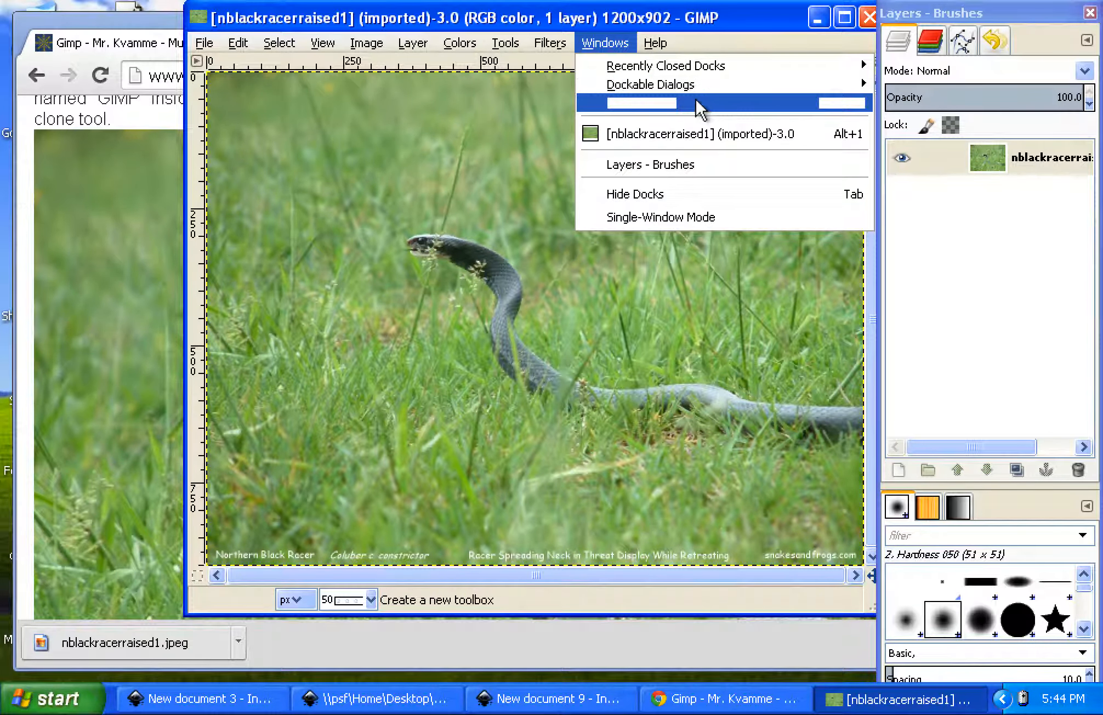
left_click(710, 107)
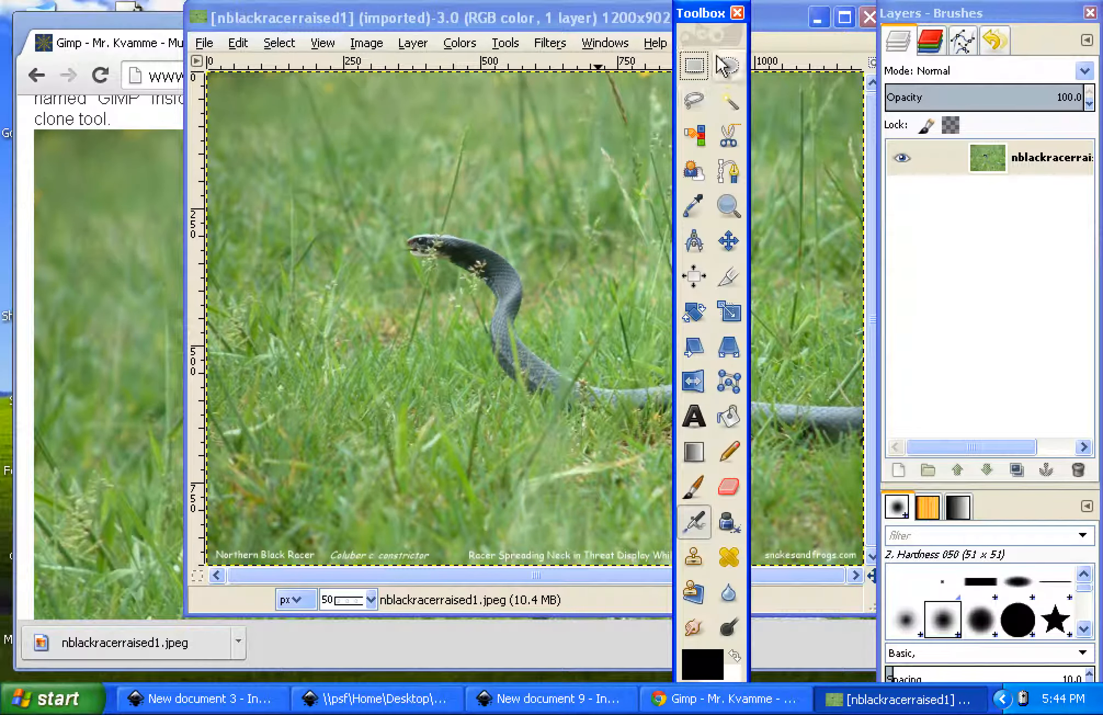
left_click_drag(705, 12, 94, 12)
mouse_move(16, 11)
left_mouse_down()
mouse_move(74, 25)
mouse_move(36, 29)
mouse_move(31, 18)
mouse_move(79, 45)
mouse_move(184, 52)
left_mouse_up()
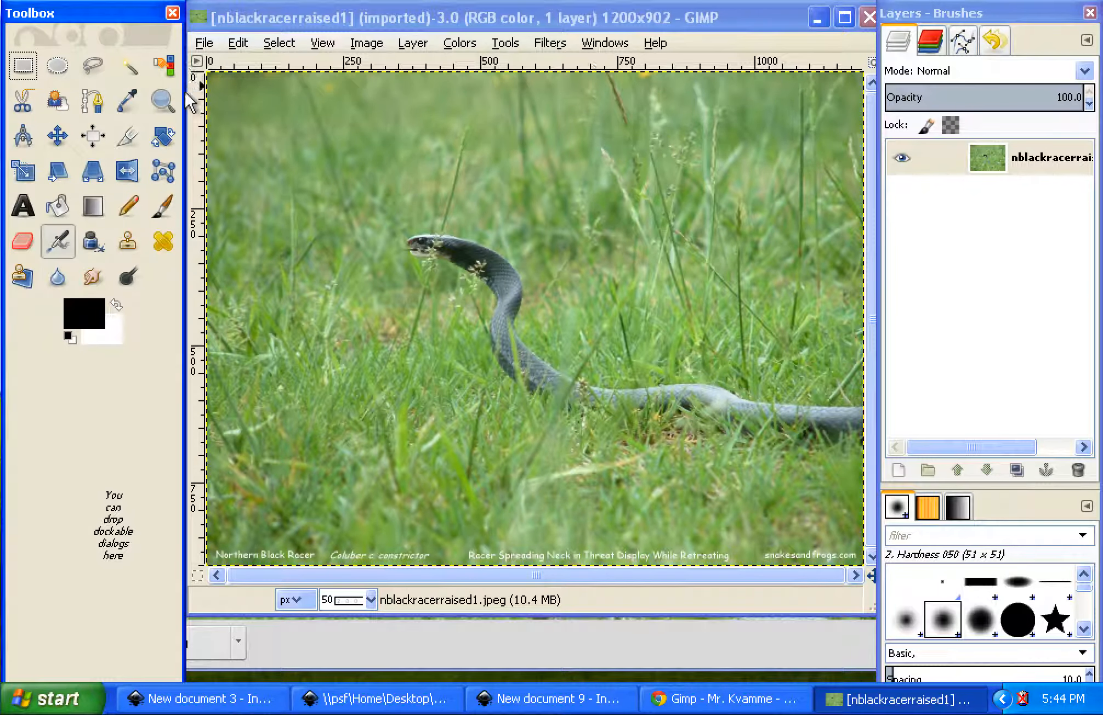
Use the Clone tool with a source in the grass just above the snake's neck to paint out the neck
left_click(134, 245)
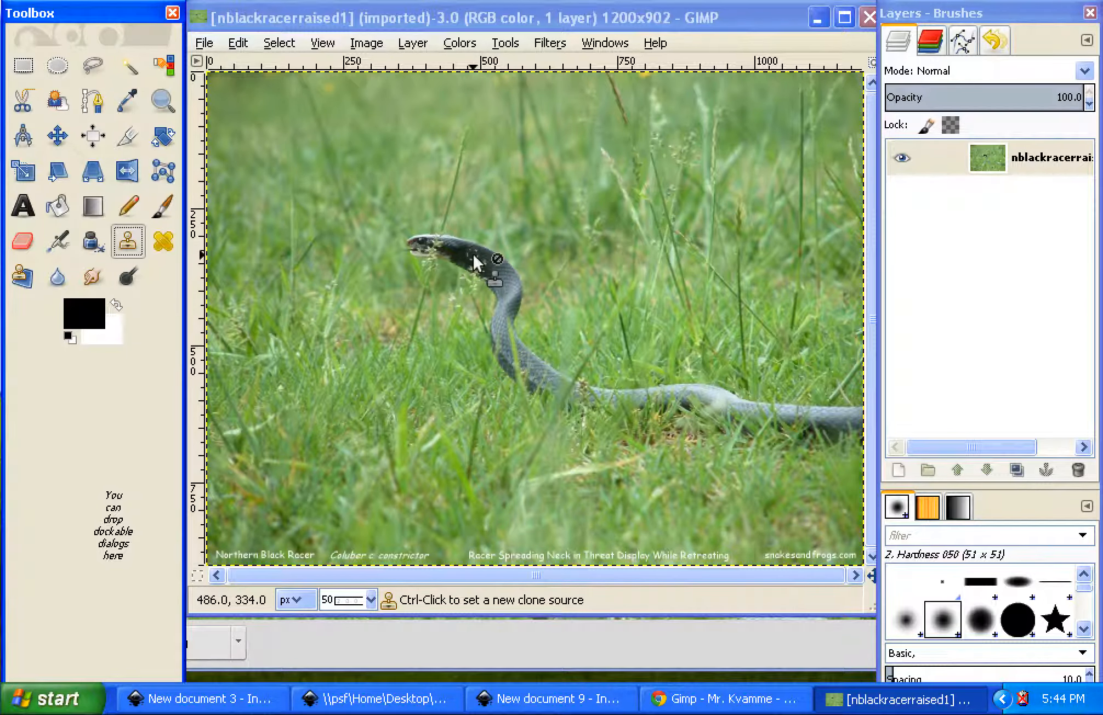
key("ctrl+z")
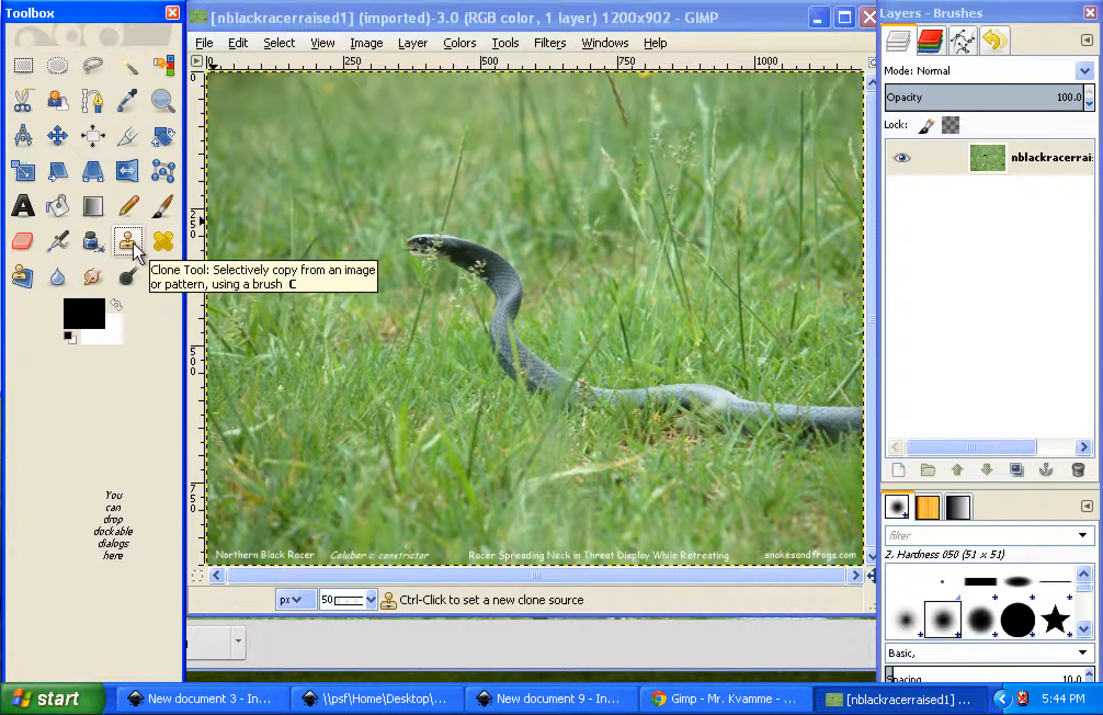
left_click(129, 245)
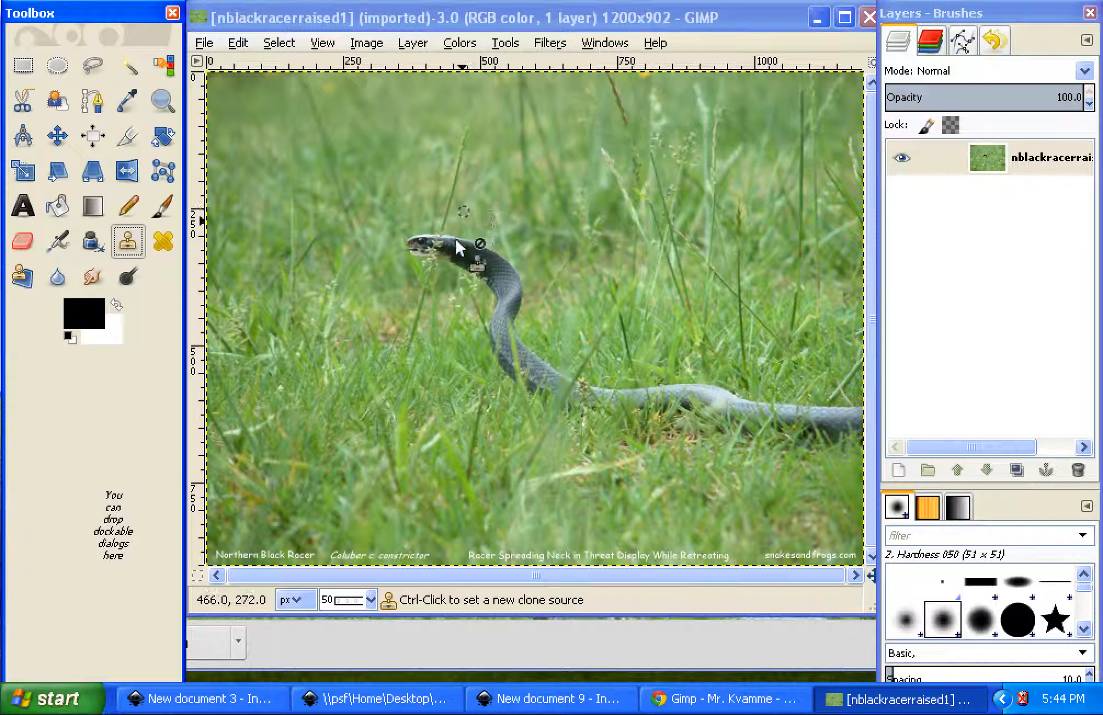
left_click(490, 214, "ctrl")
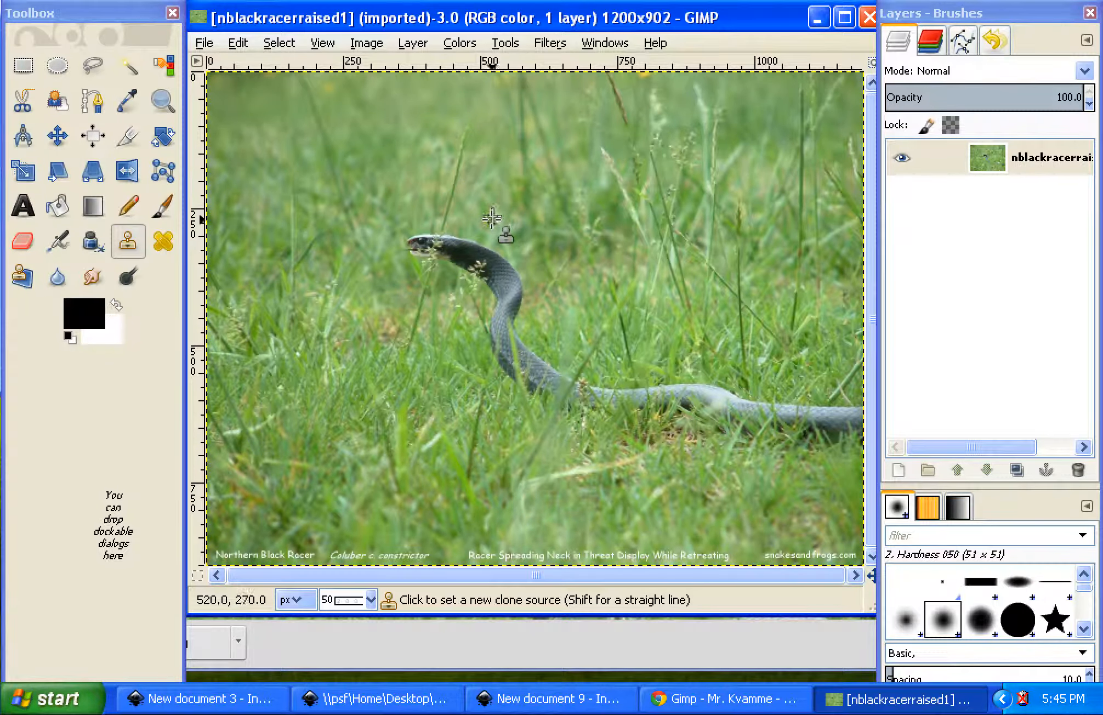
left_click(492, 219, "ctrl")
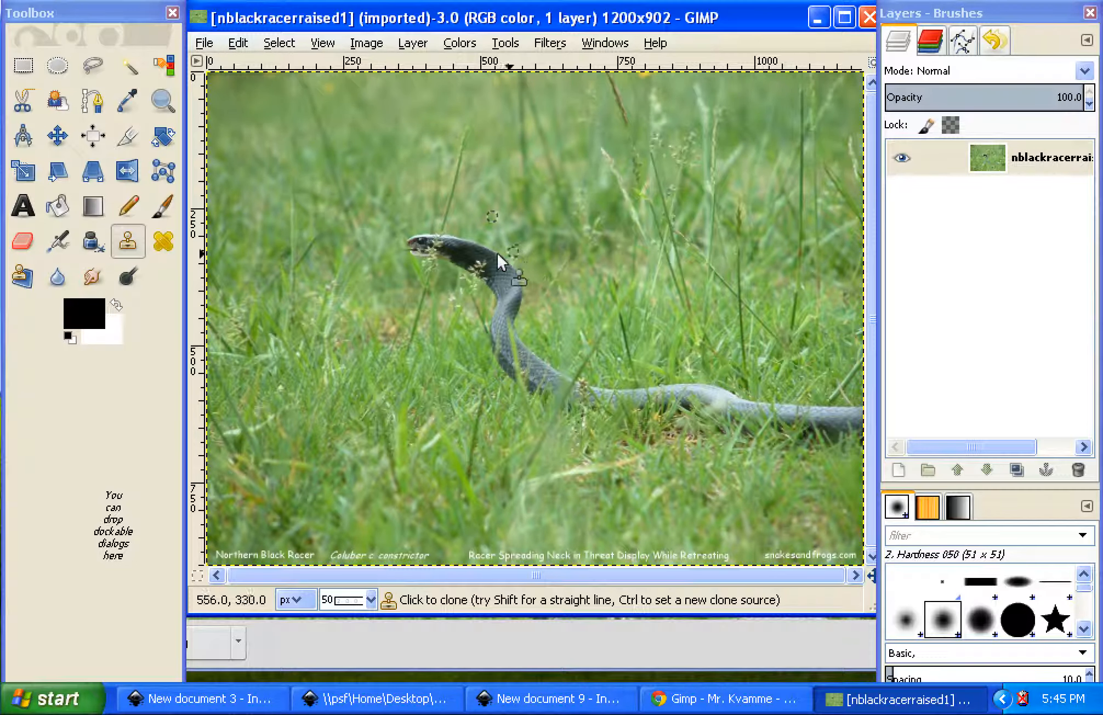
mouse_move(477, 247)
left_mouse_down()
mouse_move(474, 260)
mouse_move(493, 255)
mouse_move(476, 269)
mouse_move(512, 256)
mouse_move(530, 276)
mouse_move(490, 270)
mouse_move(525, 277)
mouse_move(510, 269)
mouse_move(484, 290)
mouse_move(514, 277)
left_mouse_up()
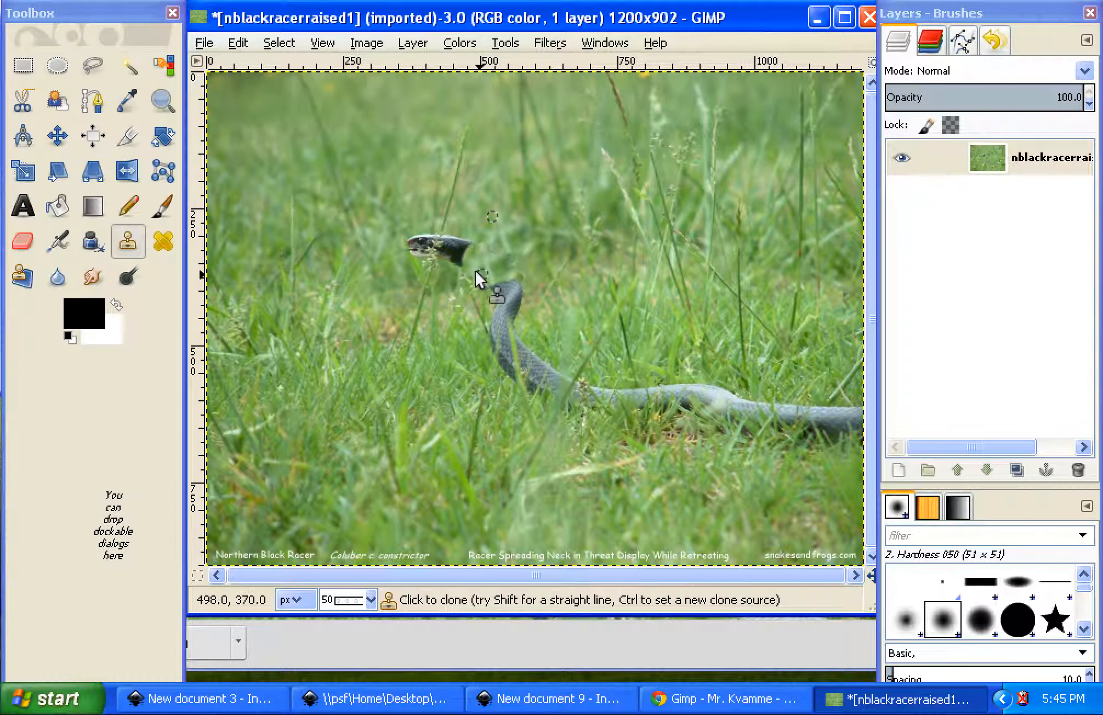
mouse_move(478, 262)
left_mouse_down()
mouse_move(471, 248)
mouse_move(461, 268)
mouse_move(465, 249)
mouse_move(454, 262)
mouse_move(462, 240)
mouse_move(443, 260)
mouse_move(509, 270)
left_mouse_up()
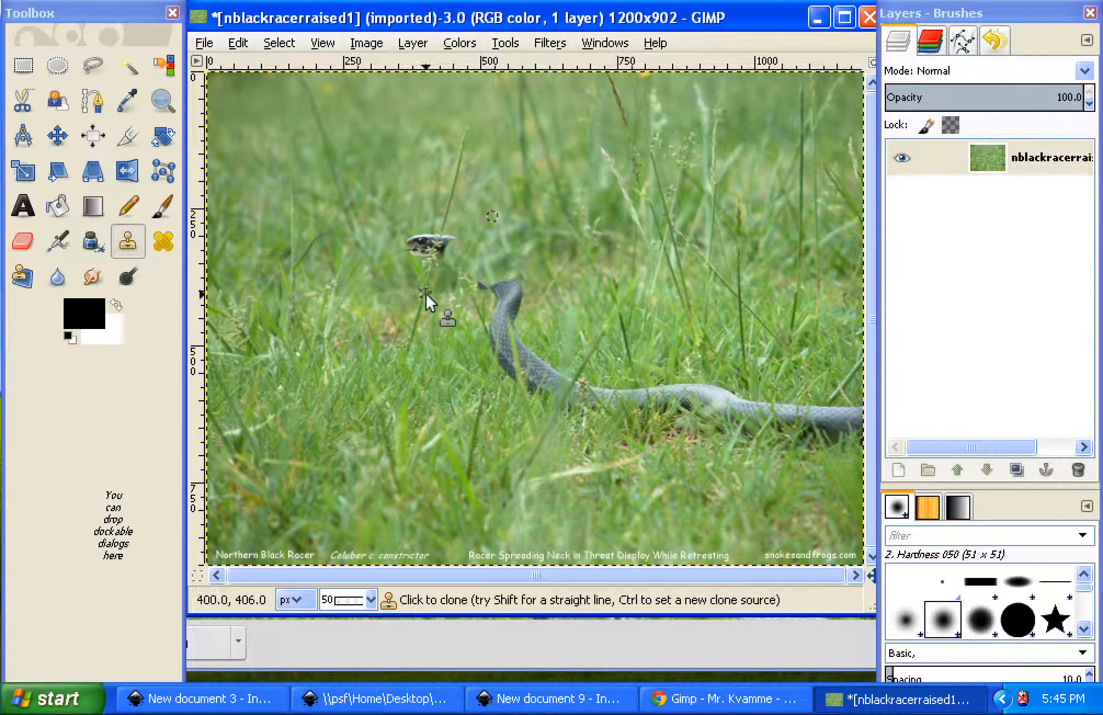
Sample grass around the snake's head as clone sources and paint over the head until it is covered
mouse_move(444, 218)
left_mouse_down()
mouse_move(425, 292)
mouse_move(442, 221)
left_mouse_up()
left_click(425, 281, "ctrl")
left_click(426, 282, "ctrl")
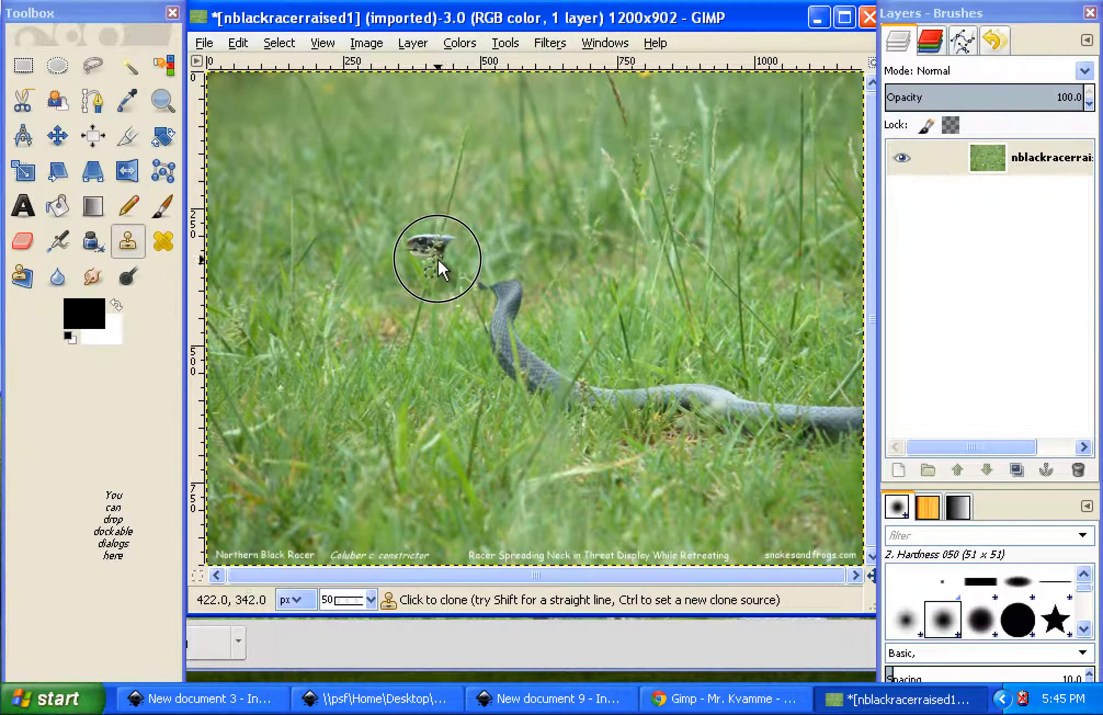
mouse_move(442, 243)
left_mouse_down()
mouse_move(446, 226)
mouse_move(456, 263)
mouse_move(426, 298)
left_mouse_up()
key("ctrl")
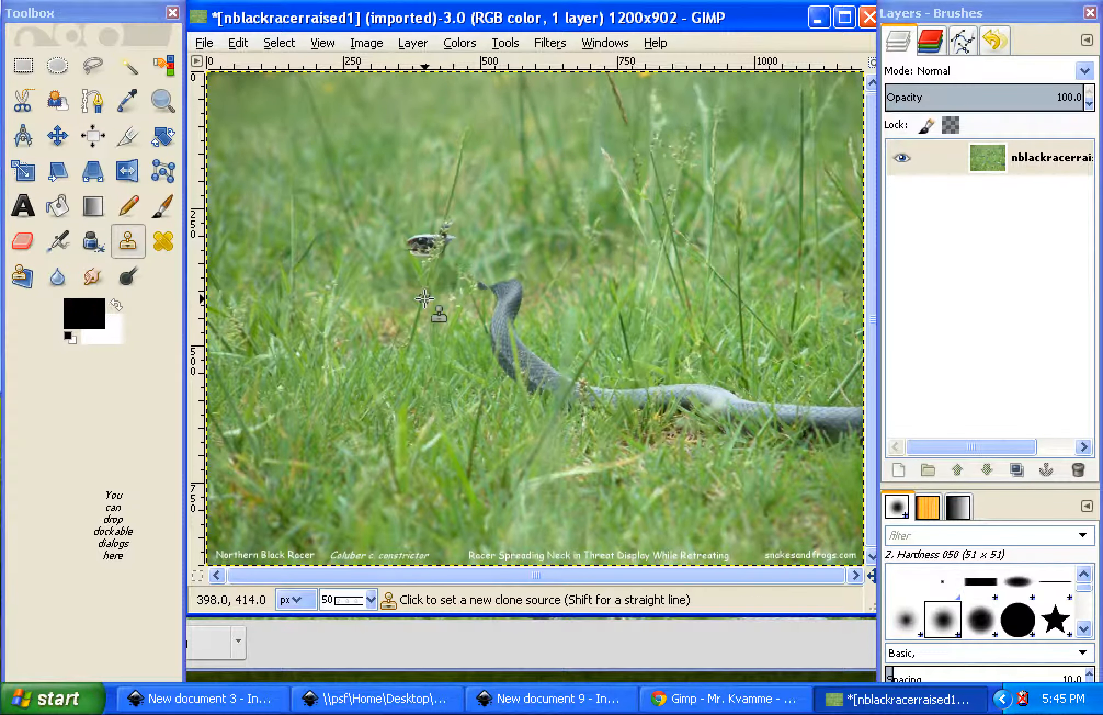
left_click(421, 303, "ctrl")
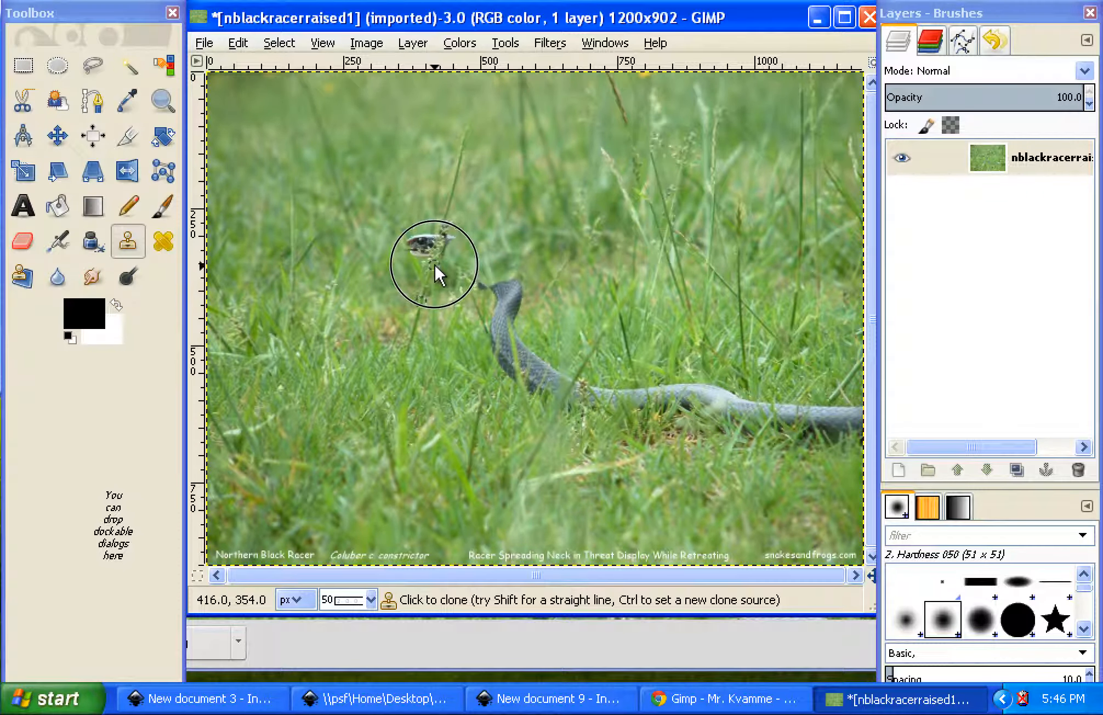
mouse_move(445, 227)
left_mouse_down()
mouse_move(434, 261)
mouse_move(450, 237)
mouse_move(443, 261)
mouse_move(466, 244)
mouse_move(451, 277)
left_mouse_up()
left_click_drag(450, 211, 423, 288)
mouse_move(447, 215)
left_mouse_down()
mouse_move(426, 292)
mouse_move(433, 257)
mouse_move(406, 275)
mouse_move(396, 272)
mouse_move(410, 255)
mouse_move(400, 270)
mouse_move(380, 260)
mouse_move(417, 237)
mouse_move(411, 258)
mouse_move(432, 238)
left_mouse_up()
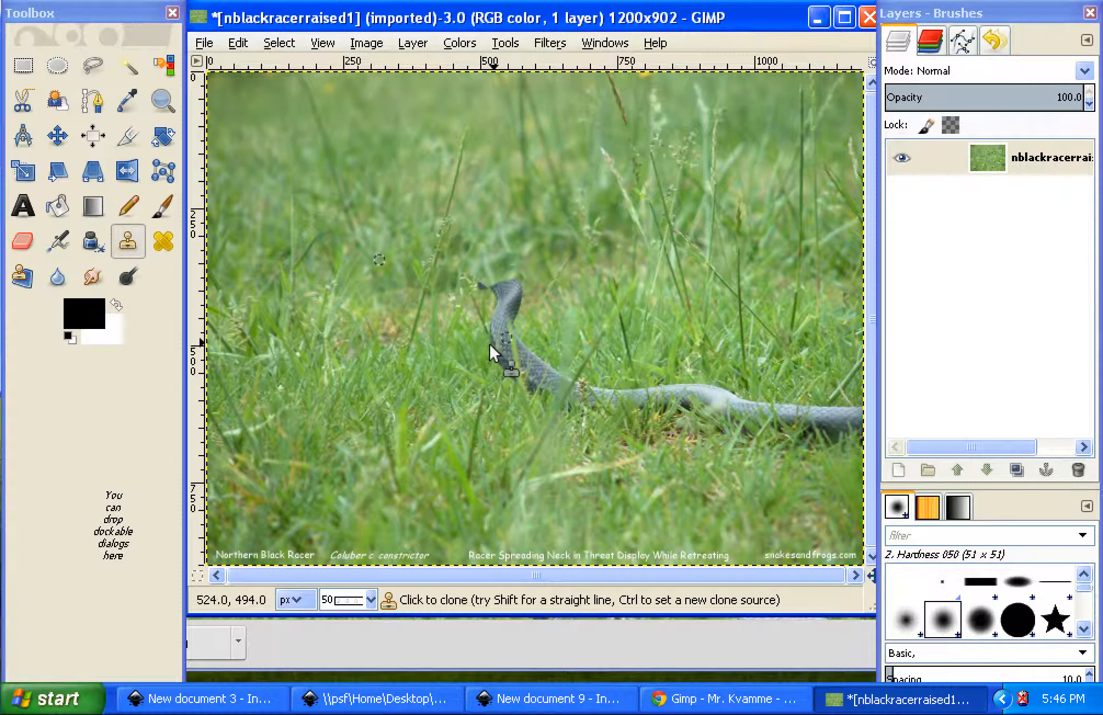
Clone nearby grass over the raised part of the snake's body down to the bend at the ground
left_click(467, 363, "ctrl")
mouse_move(507, 360)
left_mouse_down()
mouse_move(512, 333)
mouse_move(491, 327)
mouse_move(505, 323)
left_mouse_up()
left_click(466, 306, "ctrl")
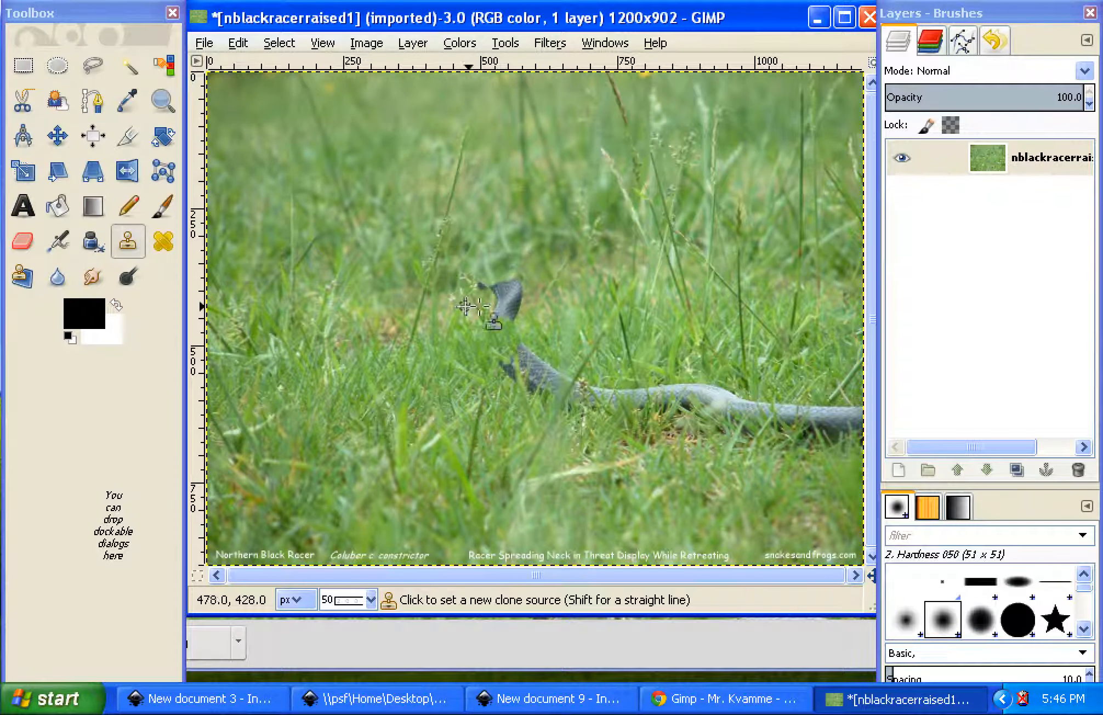
mouse_move(533, 278)
left_mouse_down()
mouse_move(489, 299)
mouse_move(513, 297)
mouse_move(495, 309)
mouse_move(512, 311)
mouse_move(518, 300)
mouse_move(512, 331)
mouse_move(522, 290)
mouse_move(552, 275)
mouse_move(523, 278)
mouse_move(516, 293)
mouse_move(488, 283)
mouse_move(515, 284)
left_mouse_up()
left_click(551, 277, "ctrl")
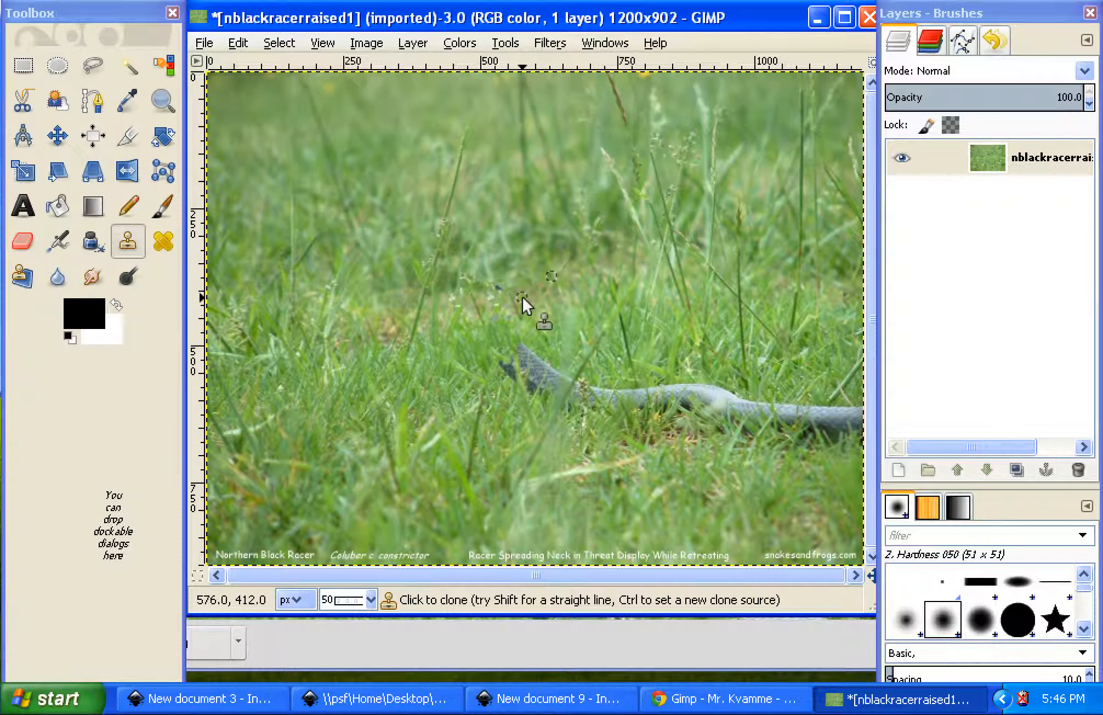
left_click(562, 329, "ctrl")
mouse_move(522, 358)
left_mouse_down()
mouse_move(539, 353)
mouse_move(549, 383)
mouse_move(565, 382)
left_mouse_up()
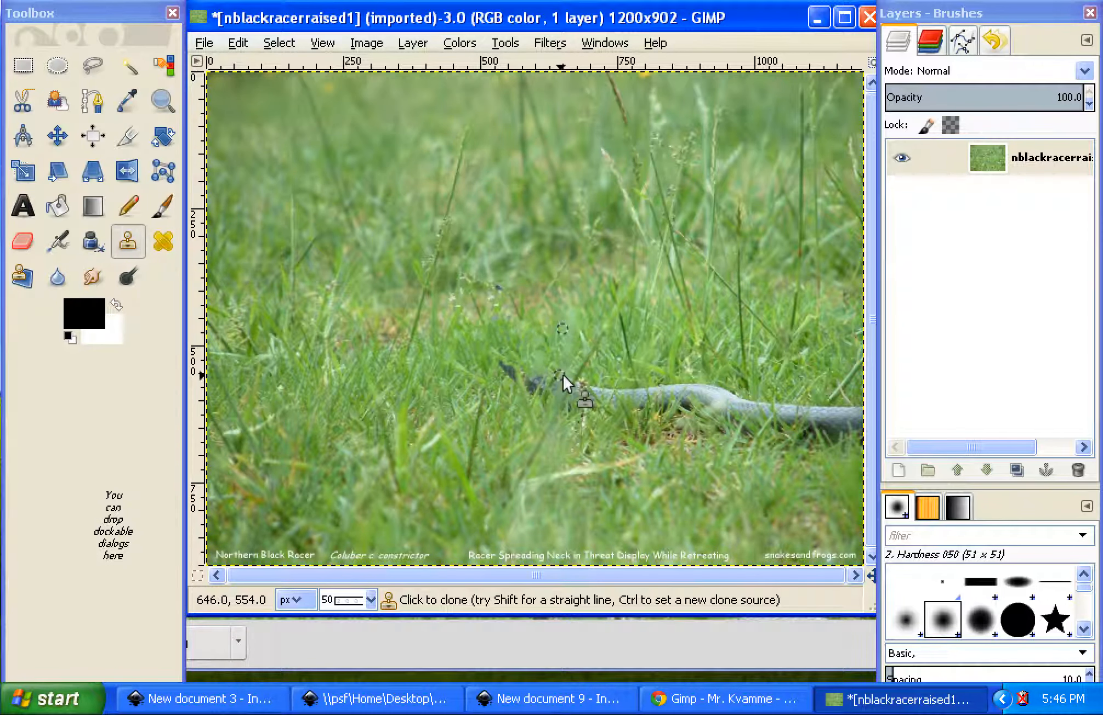
left_click(616, 345, "ctrl")
mouse_move(649, 390)
left_mouse_down()
mouse_move(603, 408)
mouse_move(619, 435)
mouse_move(680, 456)
mouse_move(665, 467)
mouse_move(663, 437)
mouse_move(548, 429)
mouse_move(611, 428)
mouse_move(587, 429)
mouse_move(676, 458)
mouse_move(726, 433)
mouse_move(746, 456)
left_mouse_up()
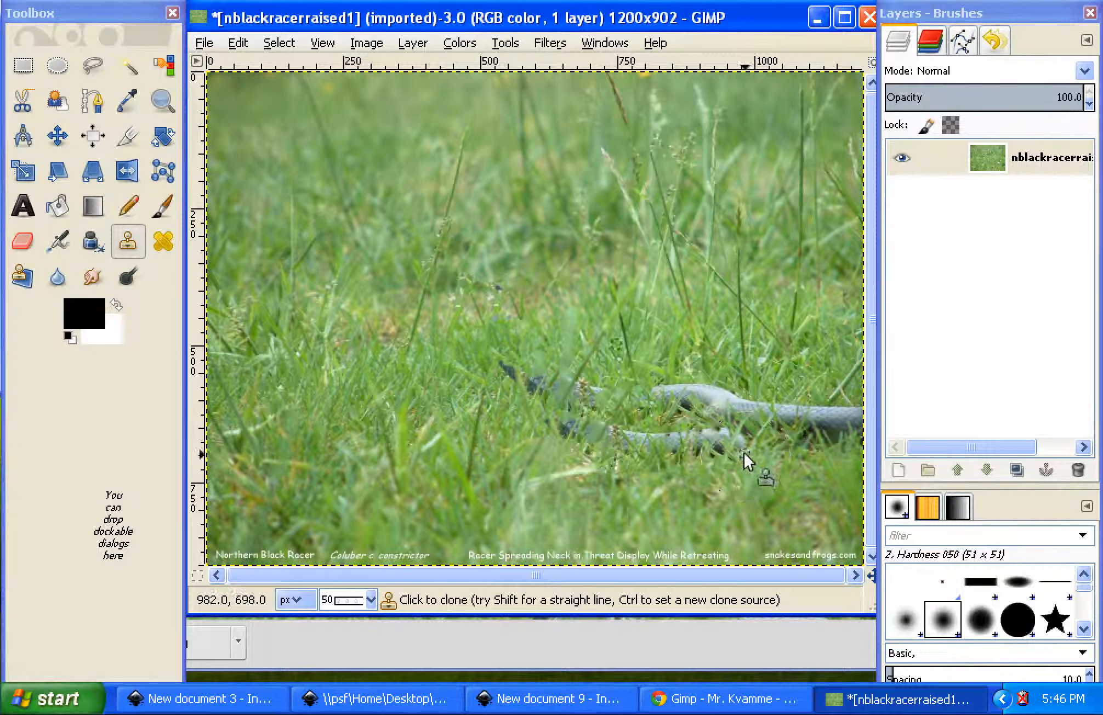
key("ctrl+z")
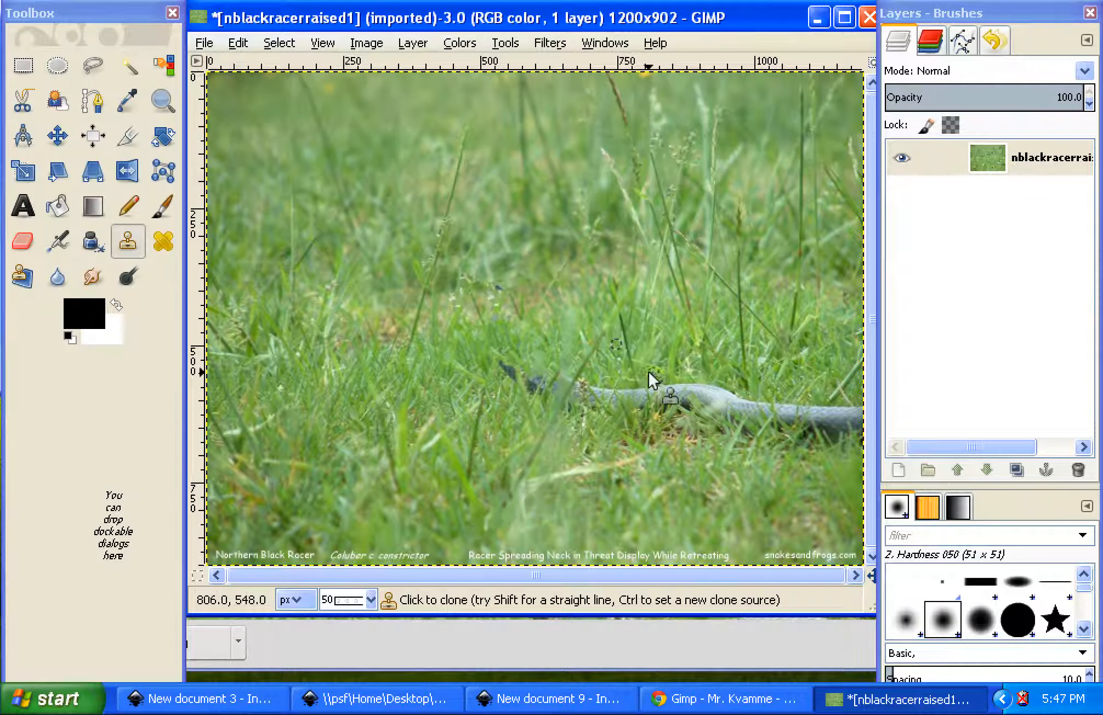
Clone grass from just above the snake over the rest of its body lying along the ground
left_click(641, 352, "ctrl")
mouse_move(631, 389)
left_mouse_down()
mouse_move(669, 391)
mouse_move(573, 391)
mouse_move(566, 378)
mouse_move(507, 368)
mouse_move(538, 388)
mouse_move(503, 364)
mouse_move(586, 405)
mouse_move(639, 408)
mouse_move(671, 403)
mouse_move(685, 384)
mouse_move(735, 384)
mouse_move(724, 403)
mouse_move(812, 413)
left_mouse_up()
left_click(581, 348, "ctrl")
left_click(729, 358, "ctrl")
mouse_move(833, 359)
left_mouse_down()
mouse_move(850, 420)
mouse_move(861, 404)
mouse_move(849, 442)
mouse_move(837, 438)
mouse_move(831, 395)
mouse_move(821, 445)
mouse_move(813, 414)
mouse_move(805, 419)
mouse_move(826, 430)
mouse_move(795, 429)
mouse_move(819, 443)
mouse_move(763, 436)
mouse_move(768, 419)
mouse_move(774, 435)
mouse_move(649, 402)
mouse_move(772, 434)
left_mouse_up()
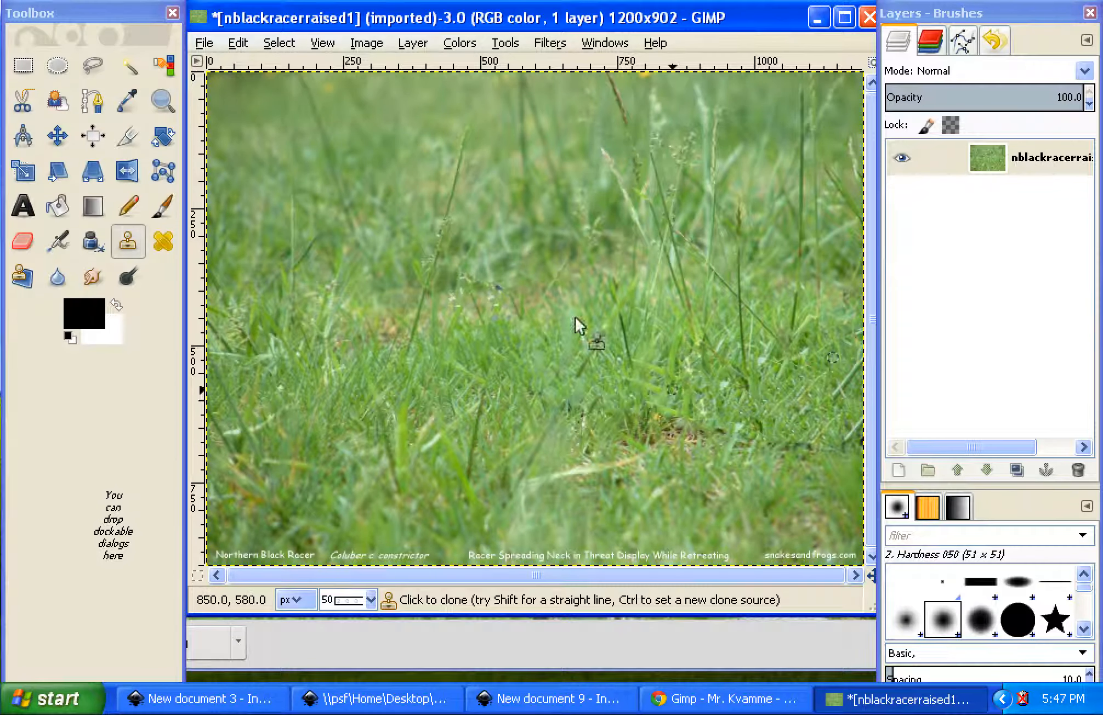
Export the edited photo to the Desktop as nblackracerraised1.jpeg, replacing the existing file and keeping the JPEG quality of 95
left_click(205, 44)
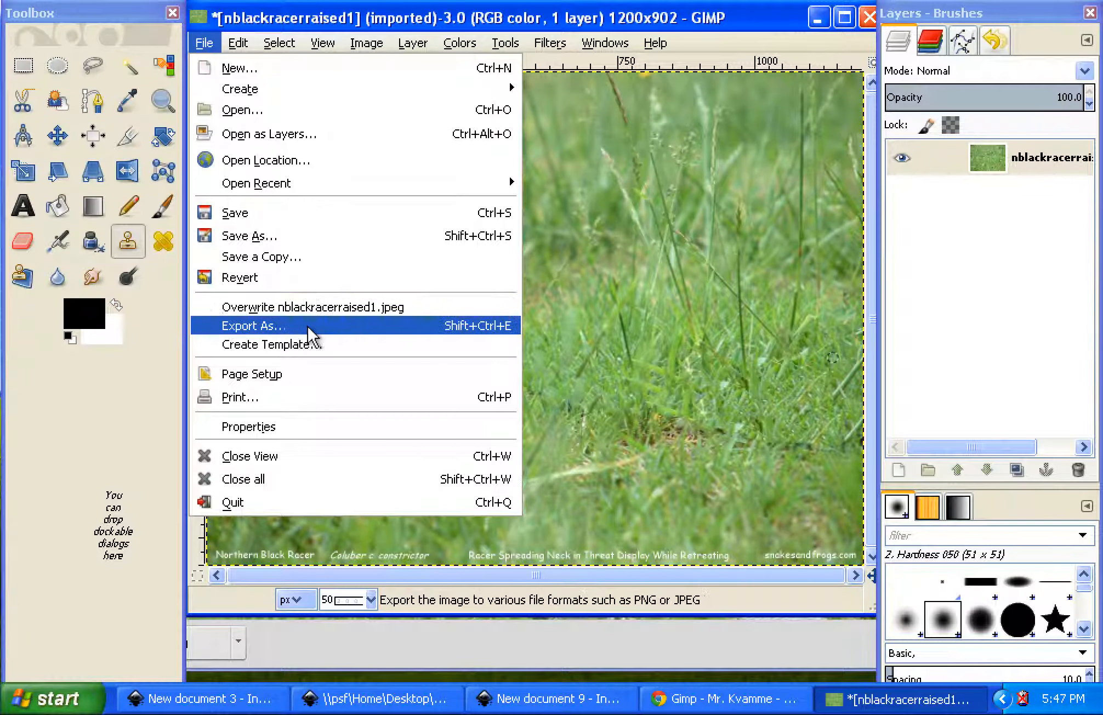
left_click(264, 327)
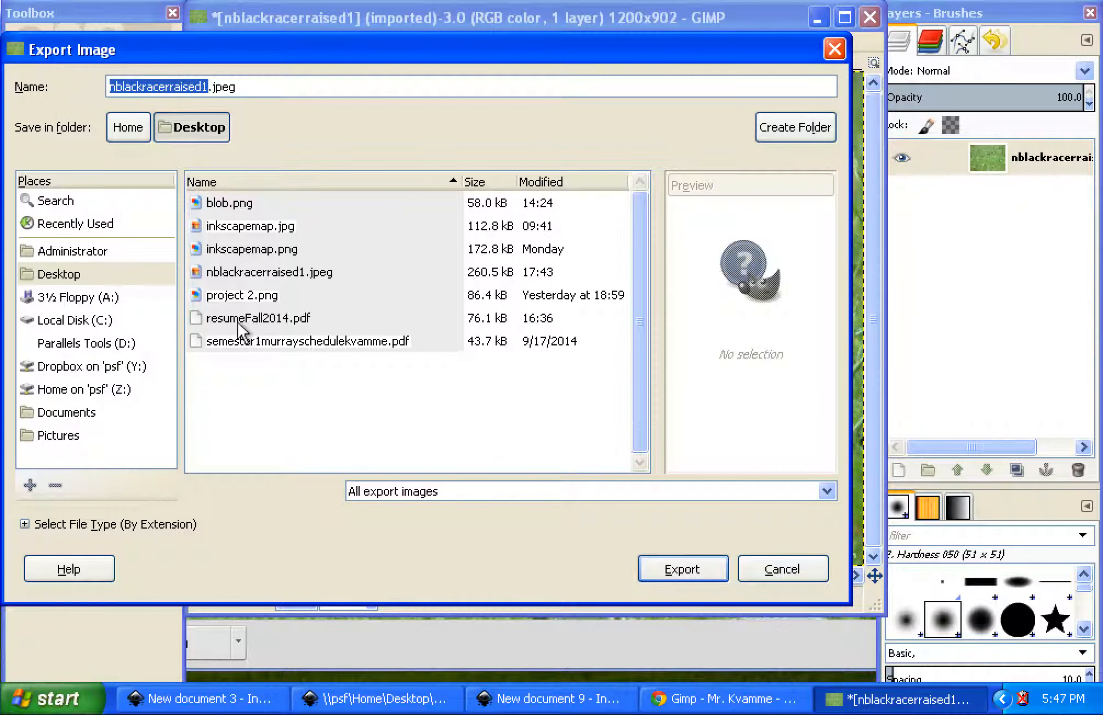
left_click(72, 274)
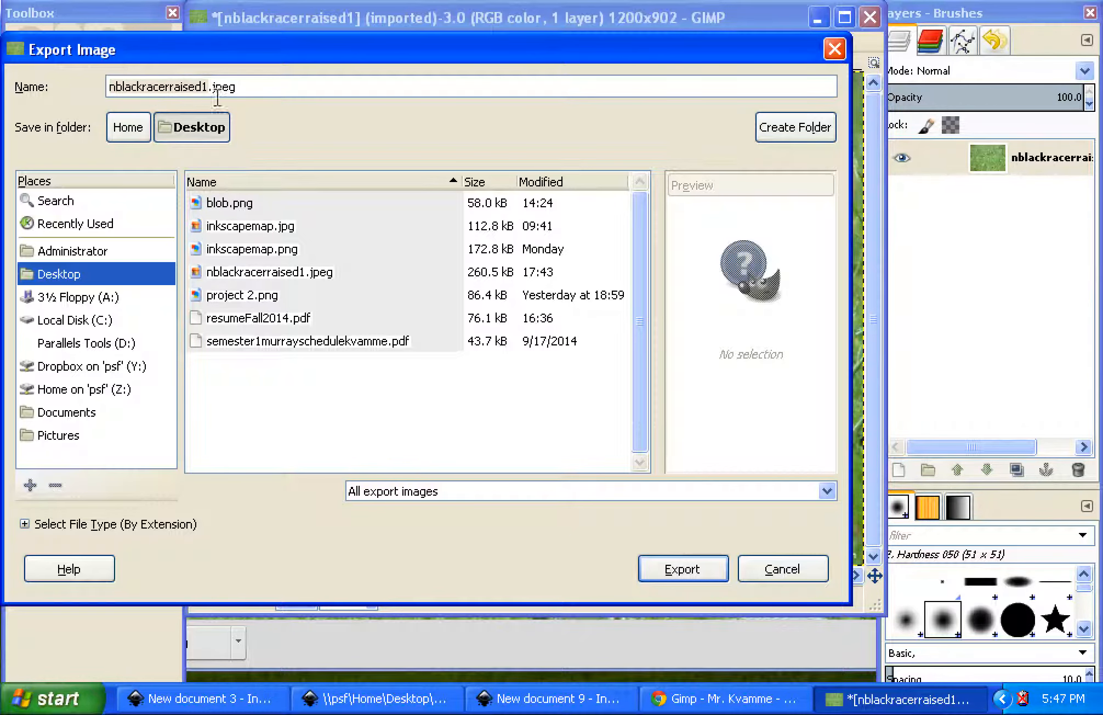
left_click(668, 572)
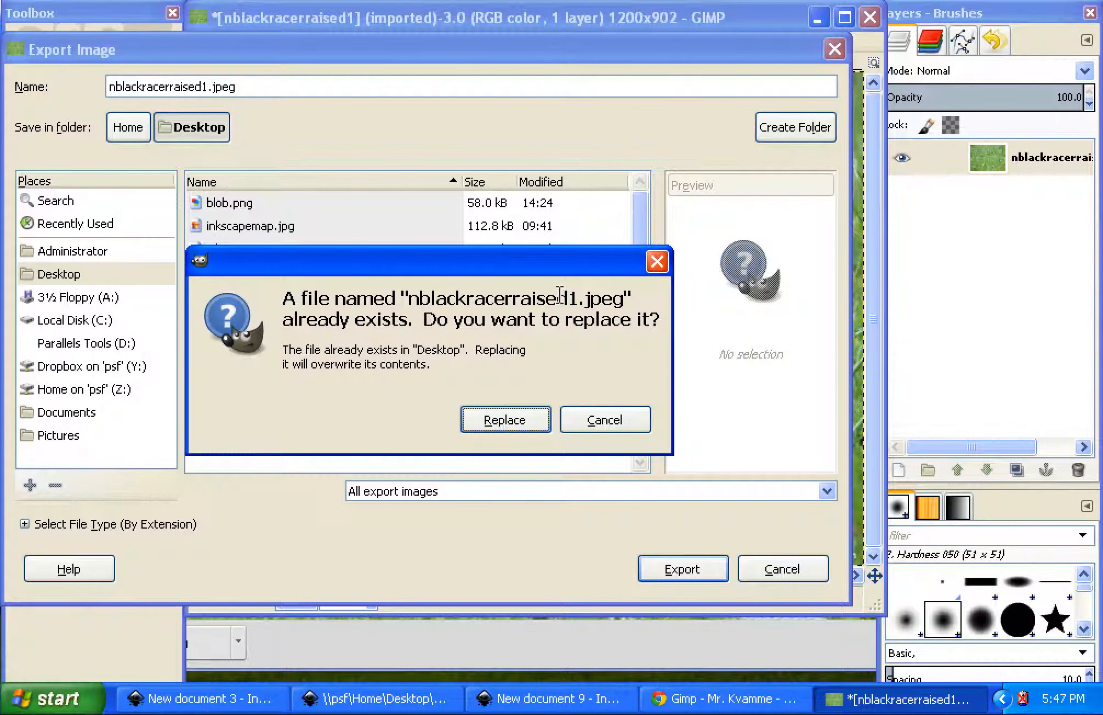
left_click(502, 421)
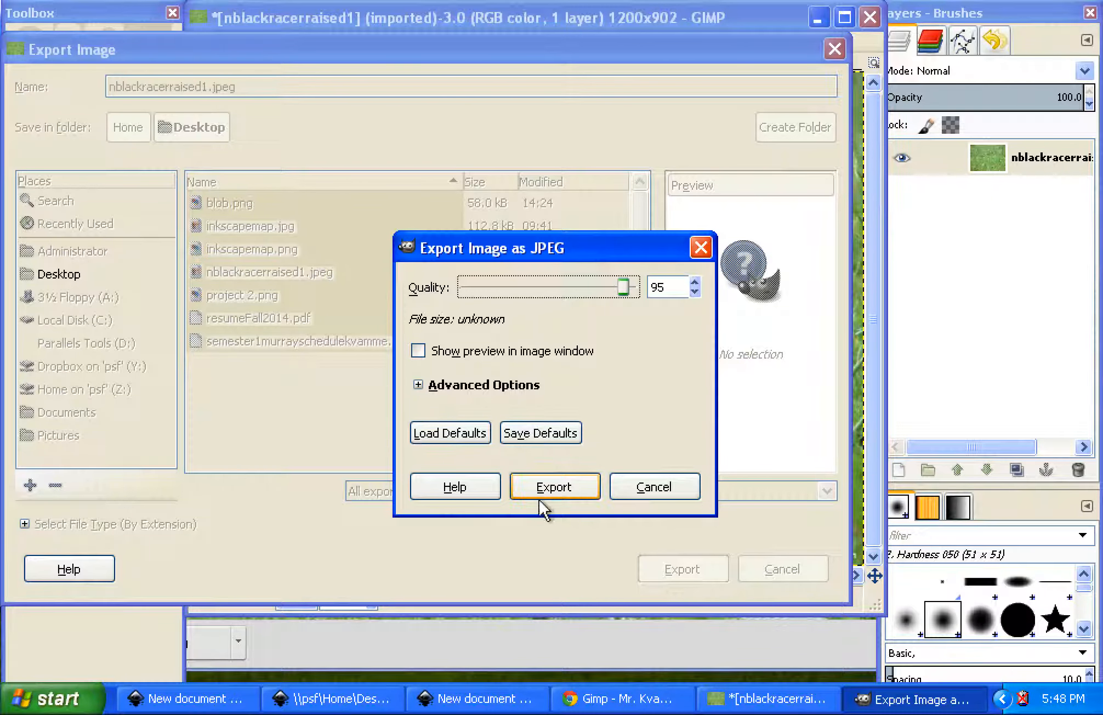
left_click(549, 487)
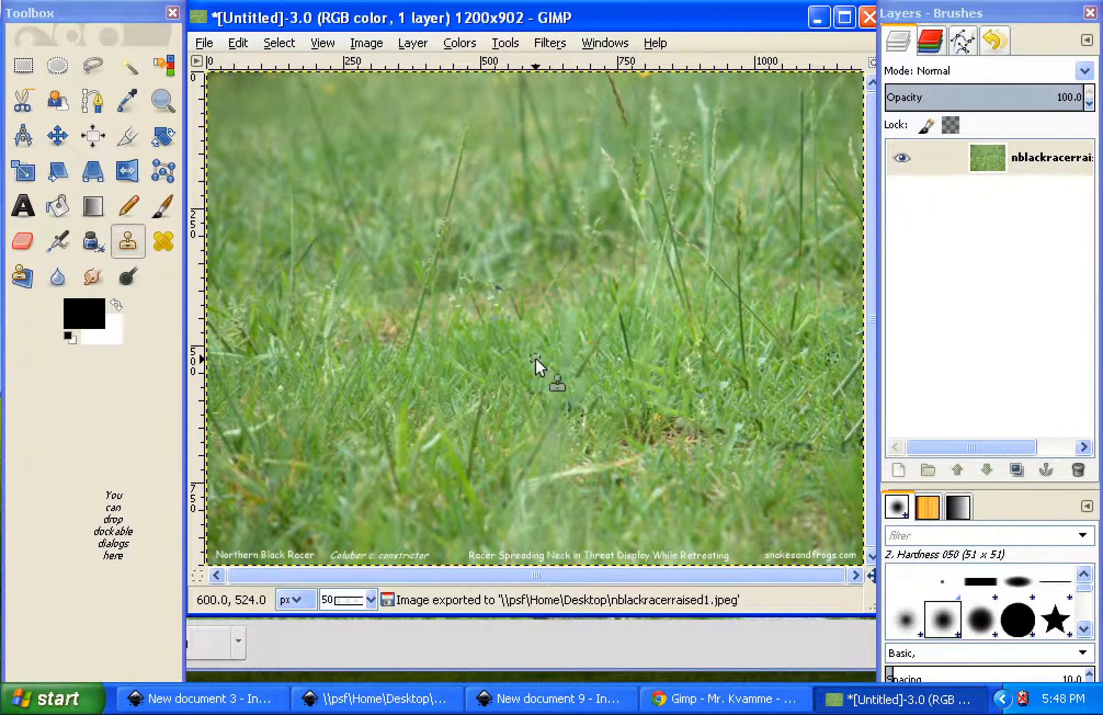
Switch to Chrome and open Google Drive from the class website, signing in with the account user name and password
left_click(688, 702)
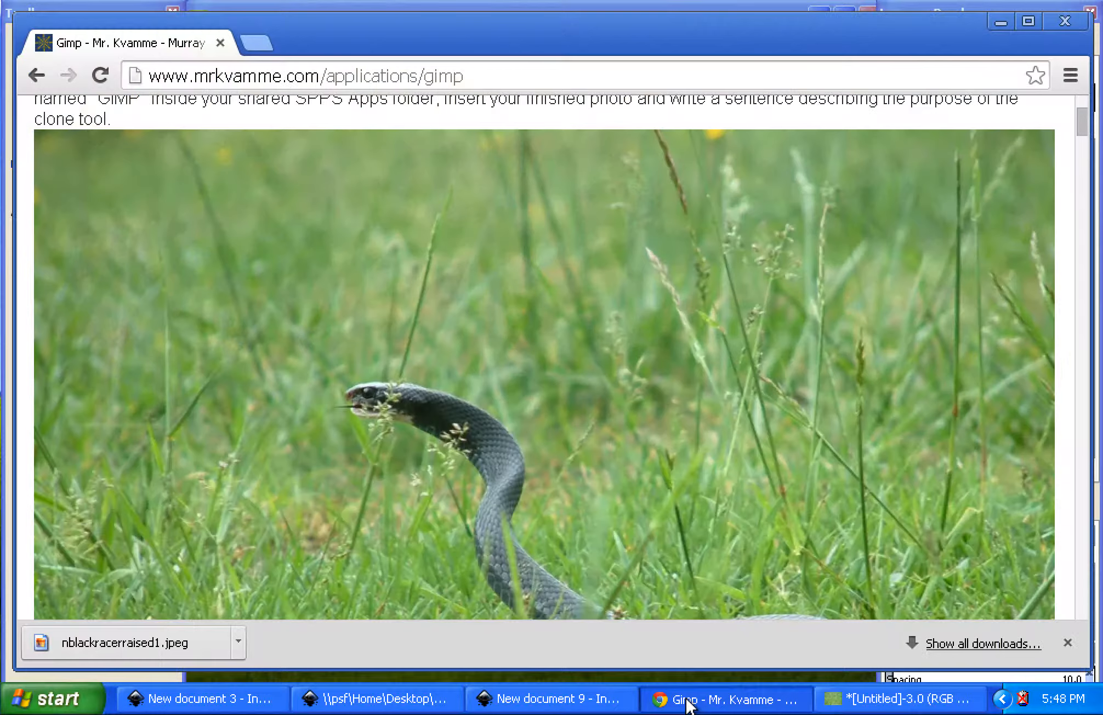
scroll(773, 266, "down", 10)
scroll(773, 266, "up", 15)
left_click(826, 247)
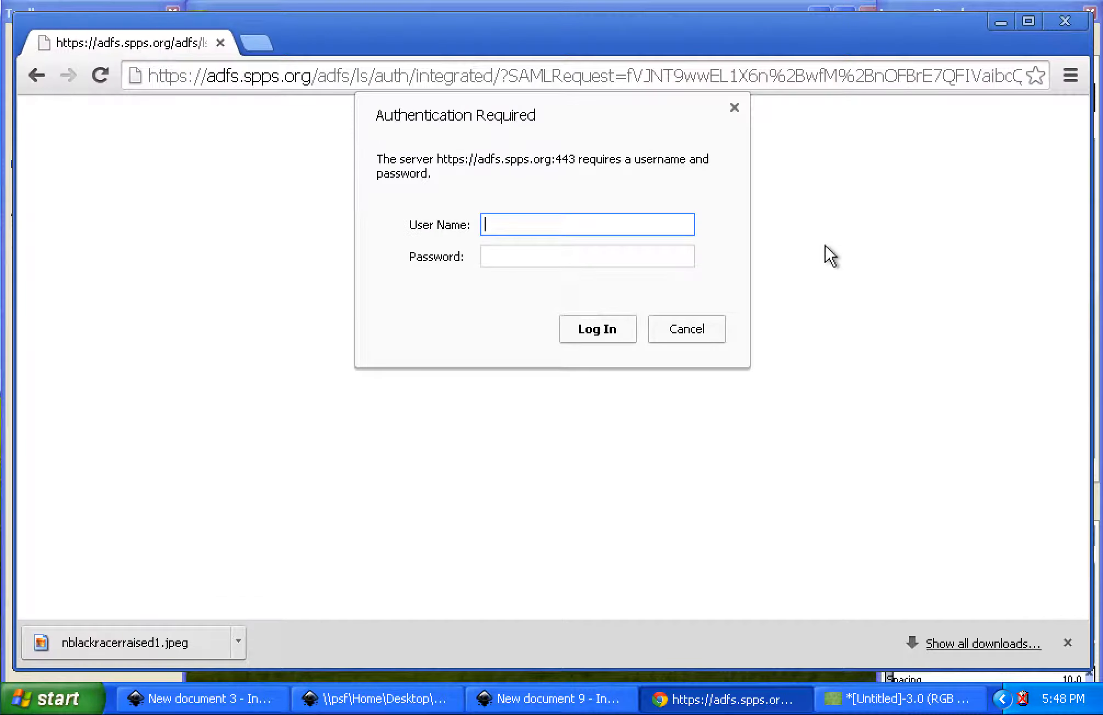
type("1")
key("Tab")
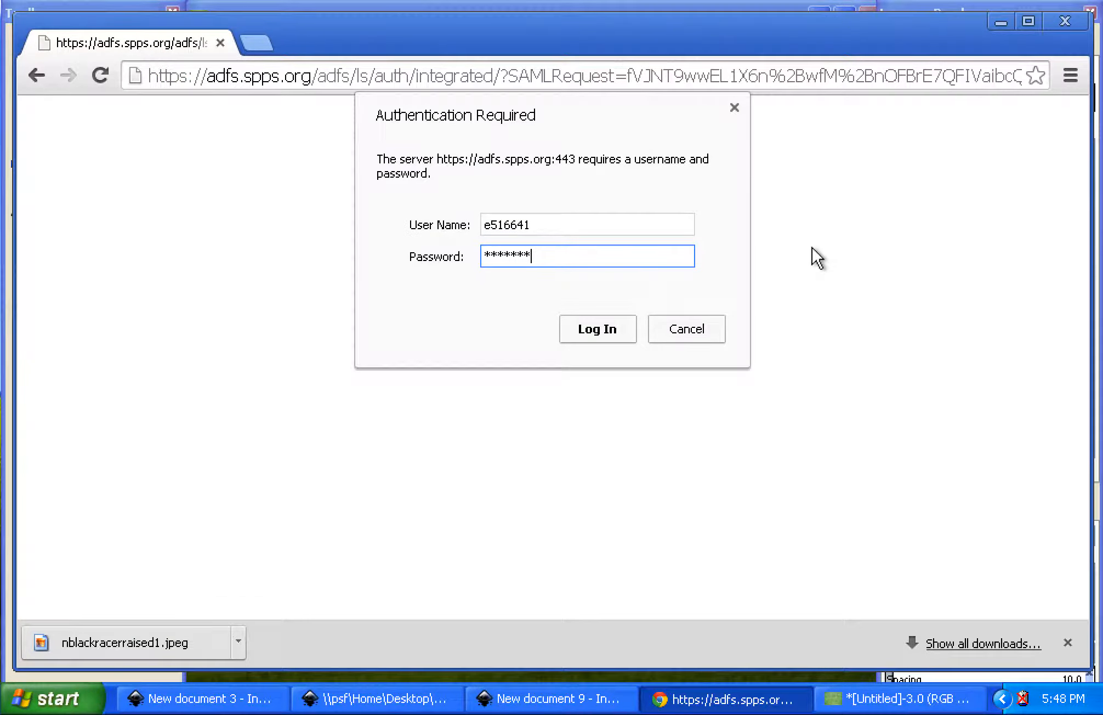
key("Return")
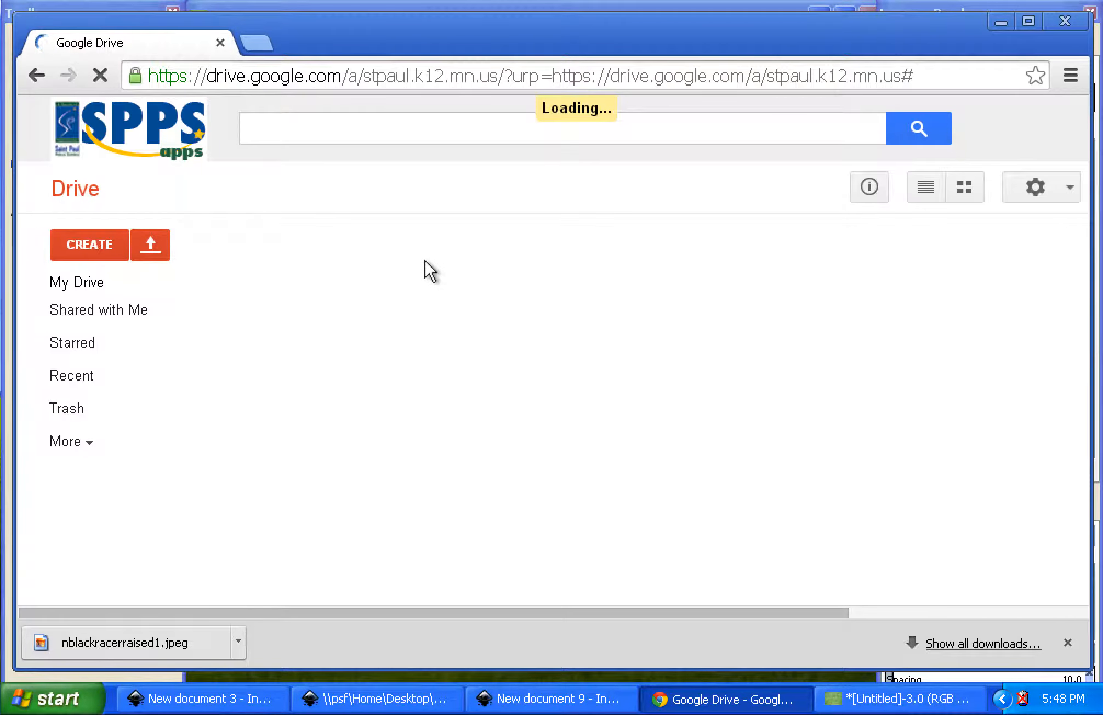
Create a new Google Docs document in My Drive and rename it GIMP
left_click(98, 237)
left_click(118, 341)
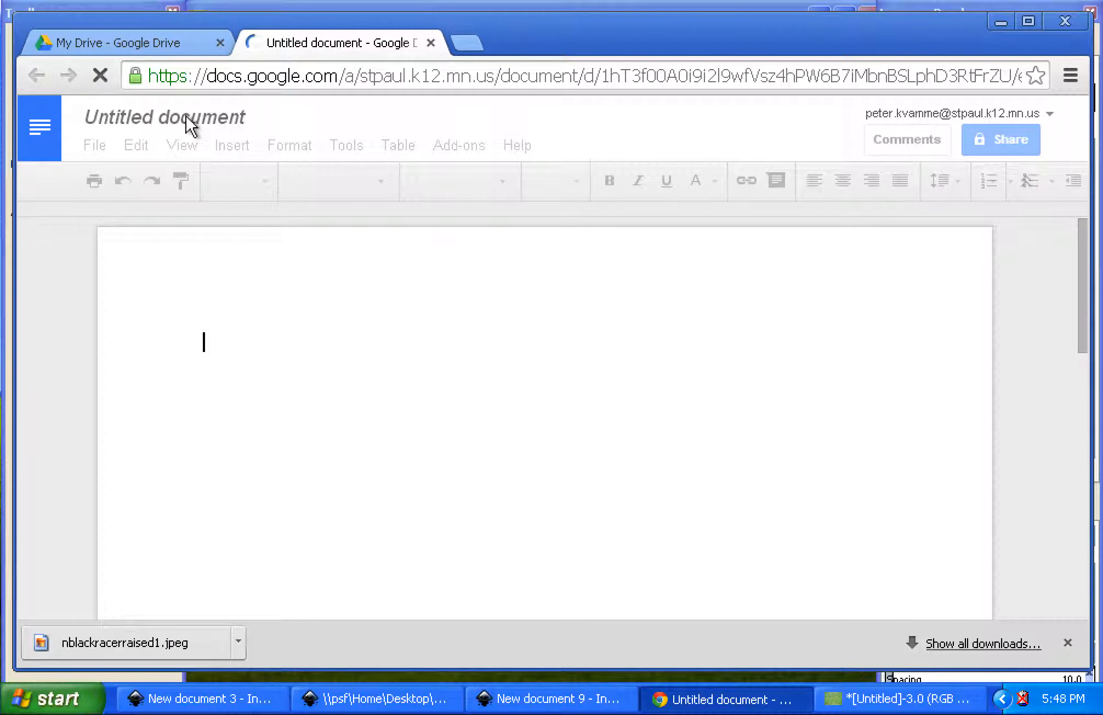
left_click(149, 118)
type("GMIP")
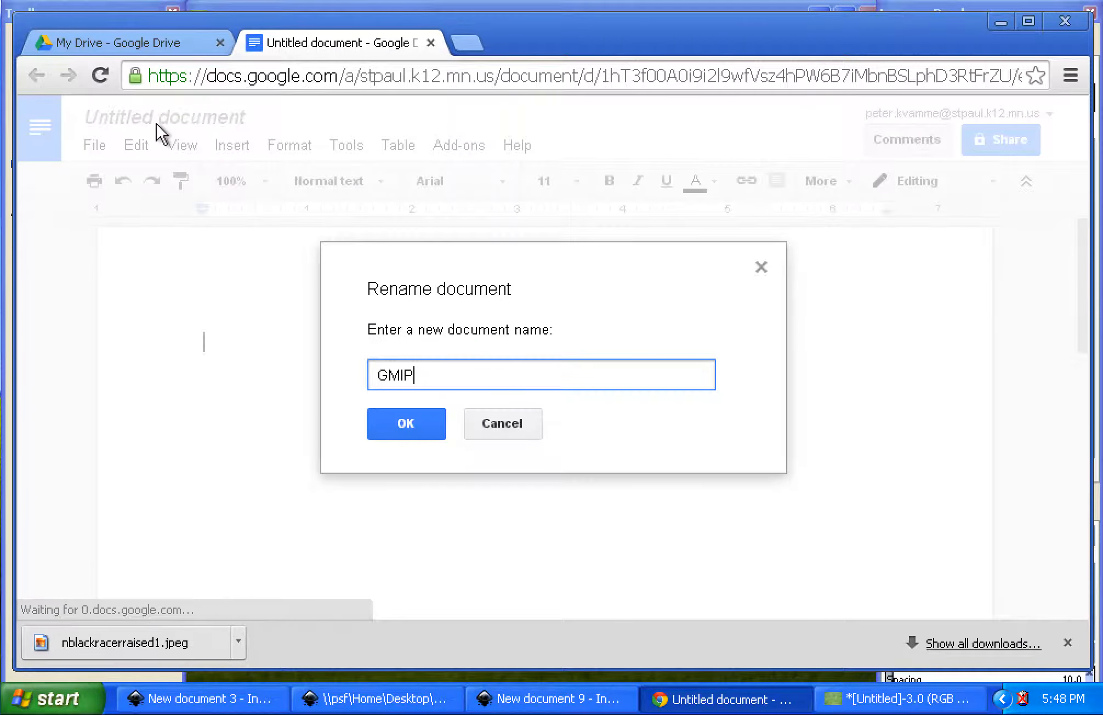
key("BackSpace")
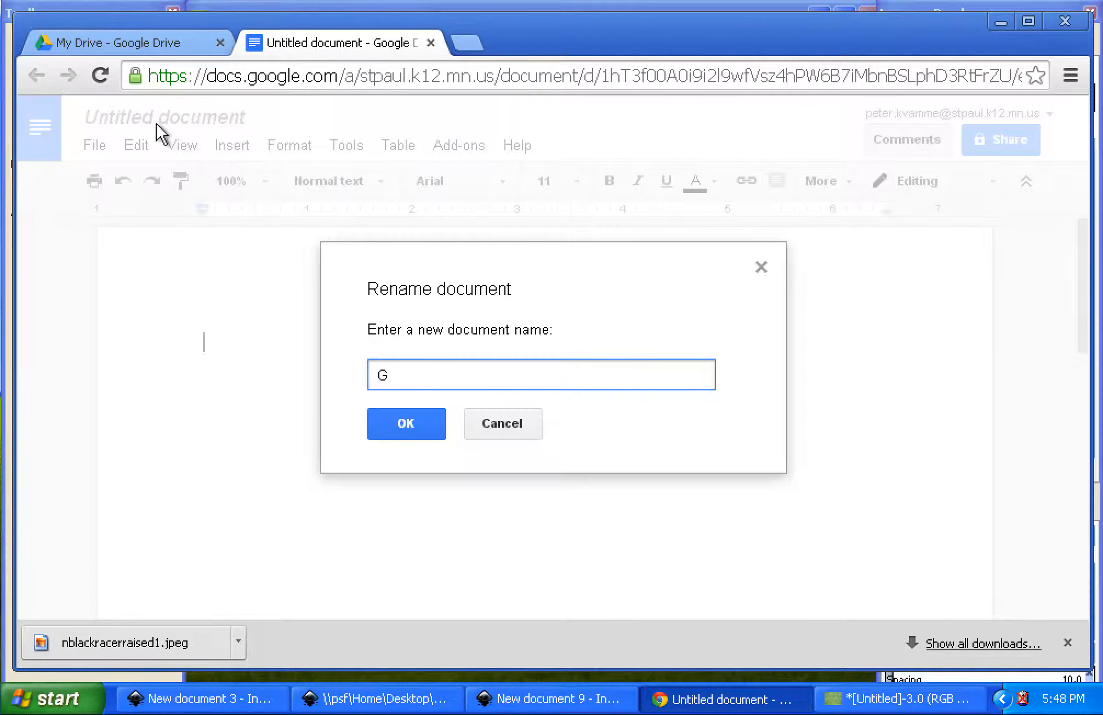
key("Return")
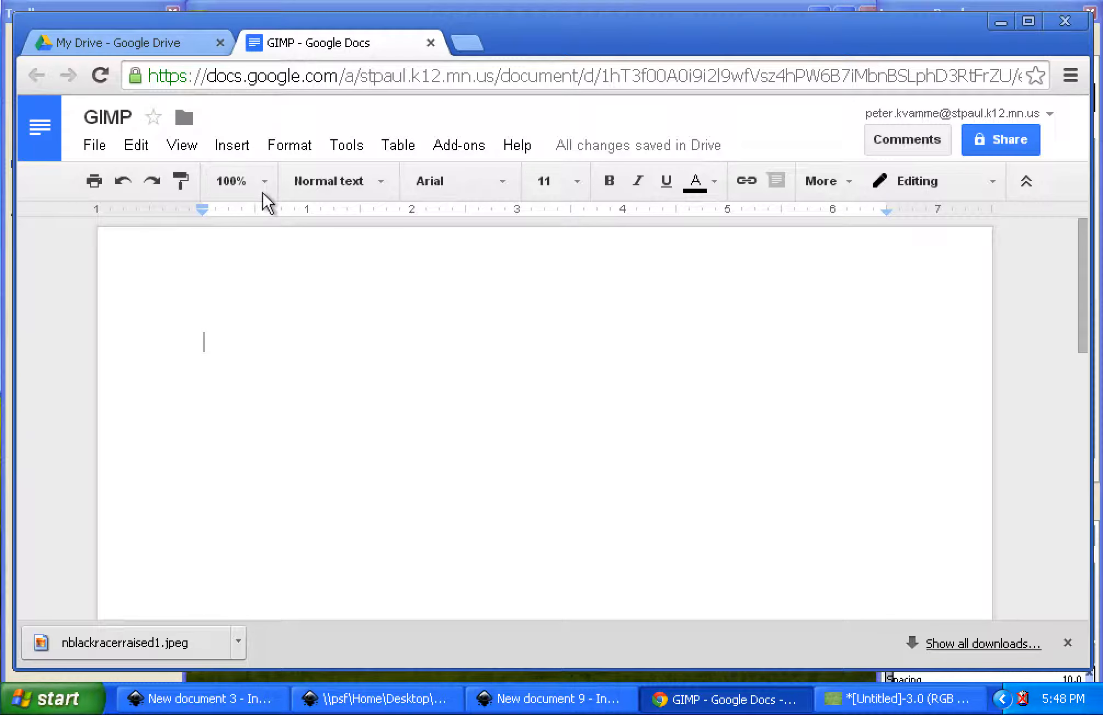
Insert the nblackracerraised1 image from the Desktop into the document
left_click(240, 152)
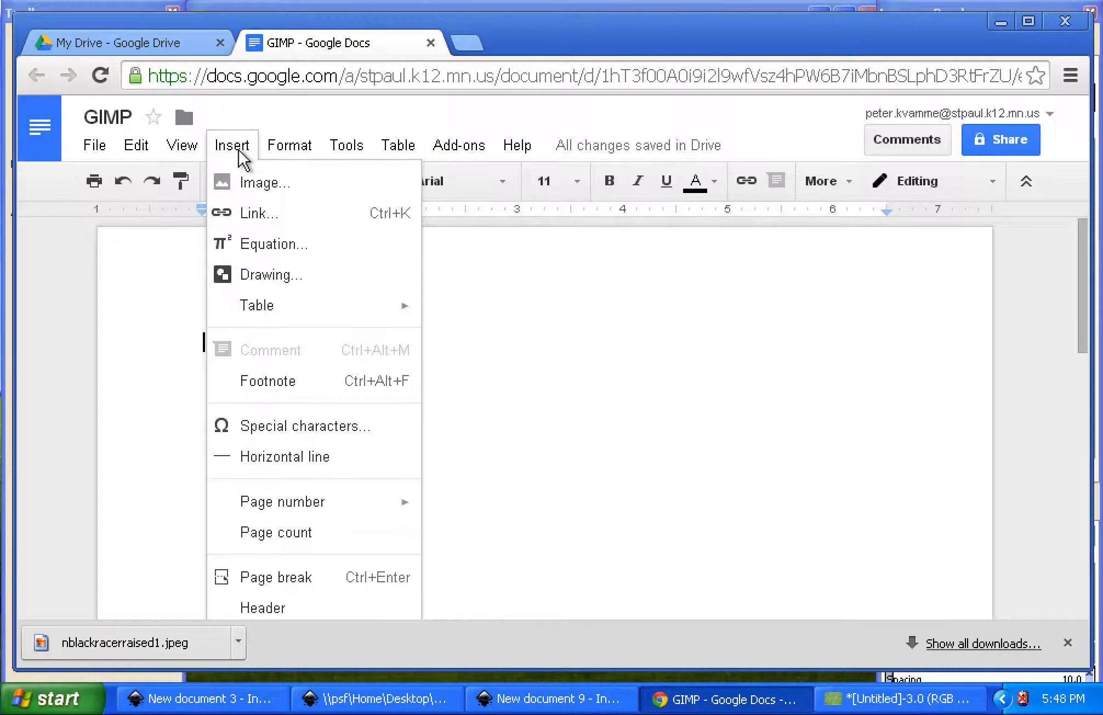
left_click(284, 182)
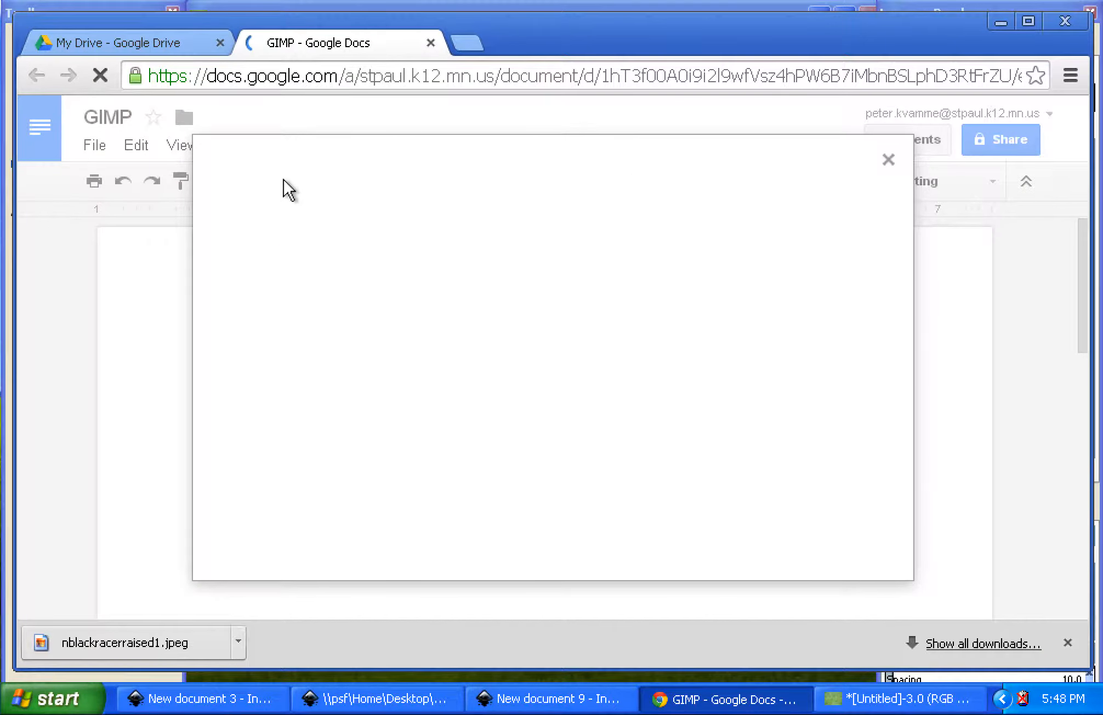
left_click(518, 421)
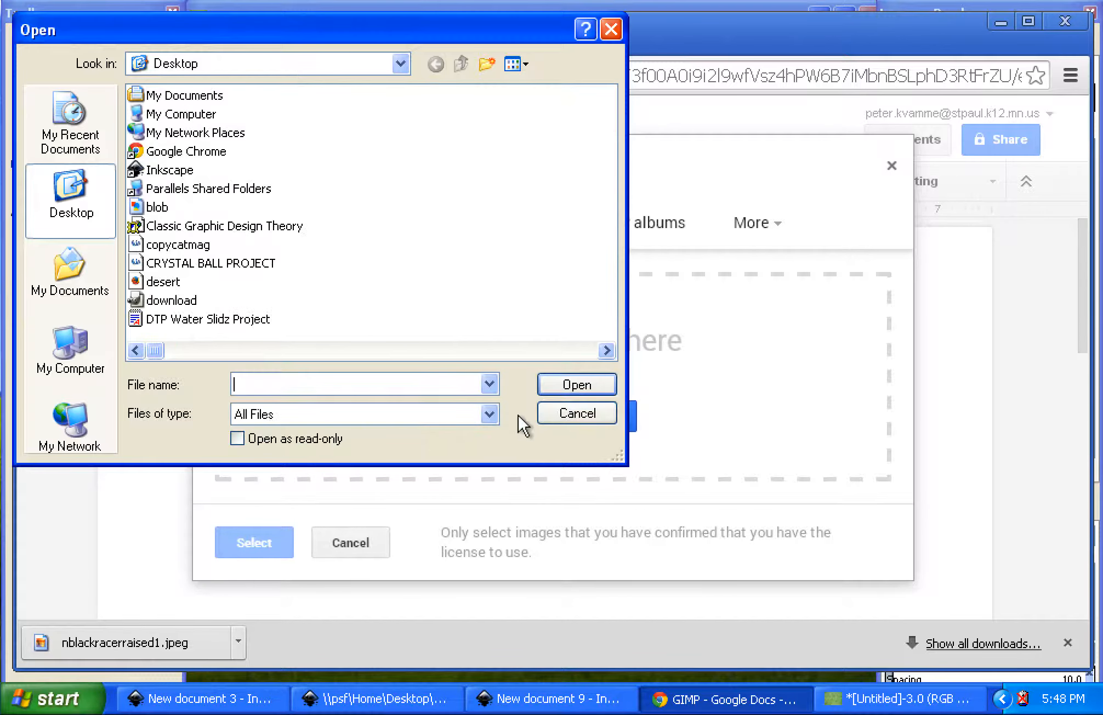
left_click(69, 198)
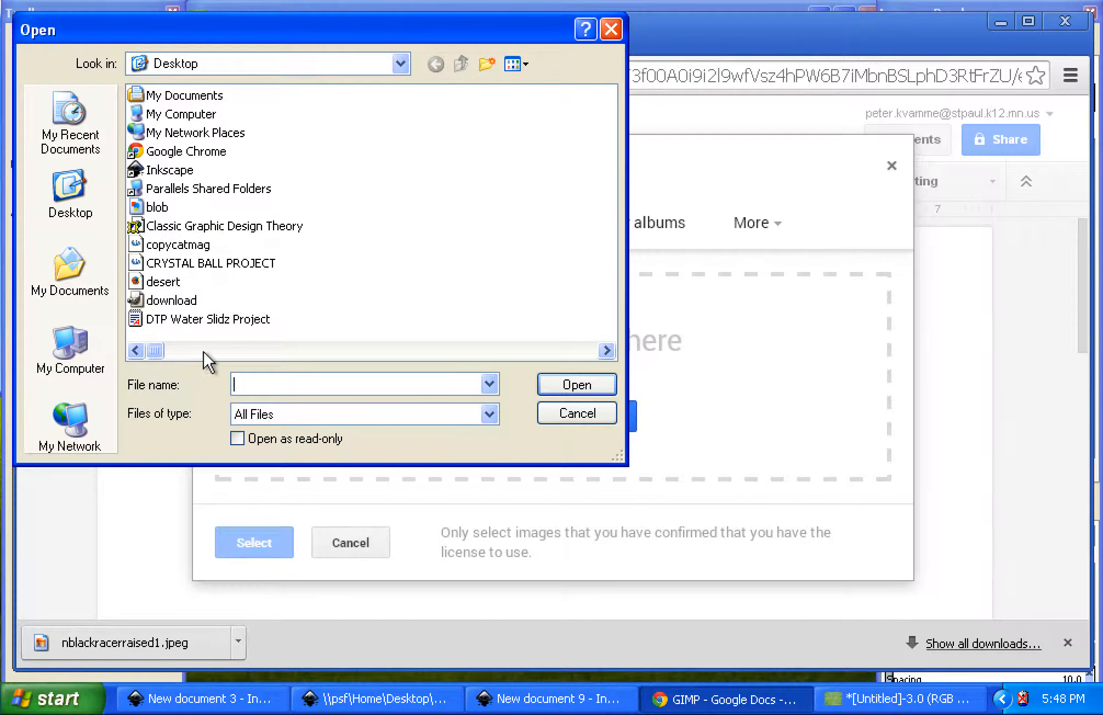
left_click(231, 350)
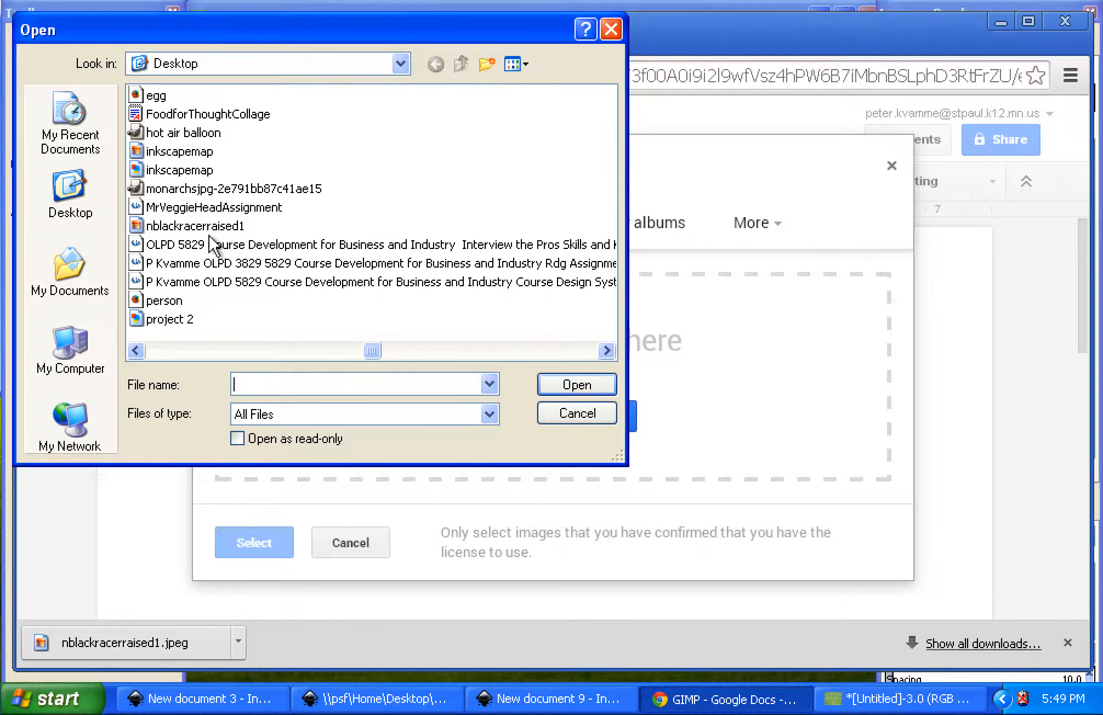
left_click(208, 226)
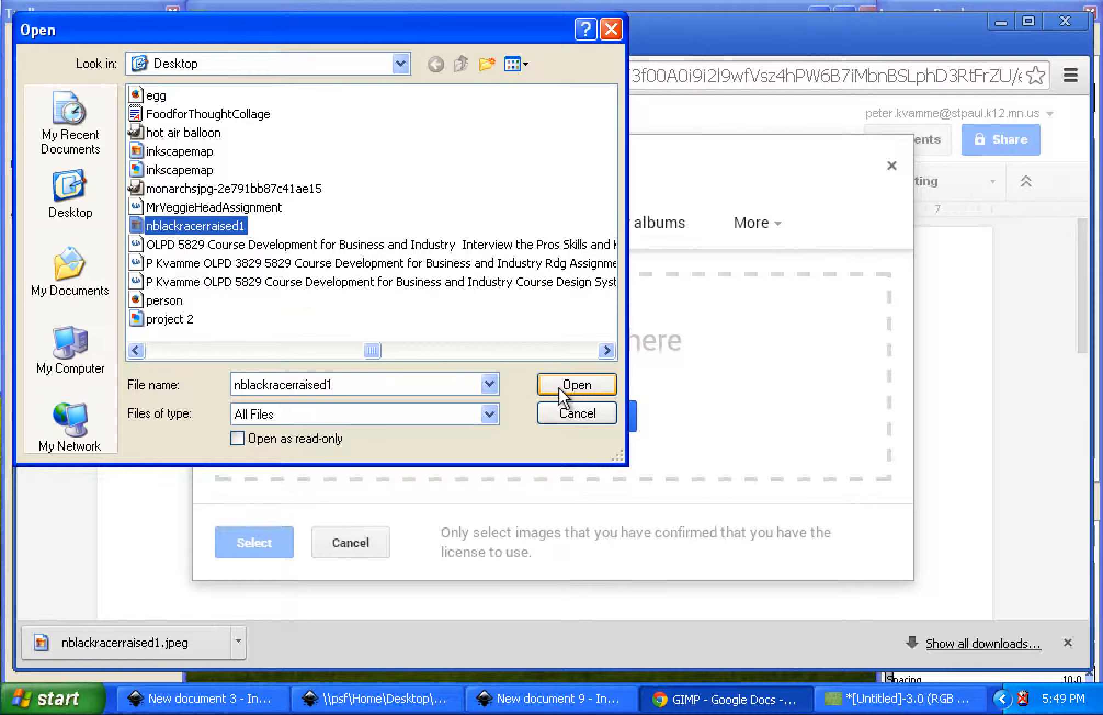
left_click(562, 391)
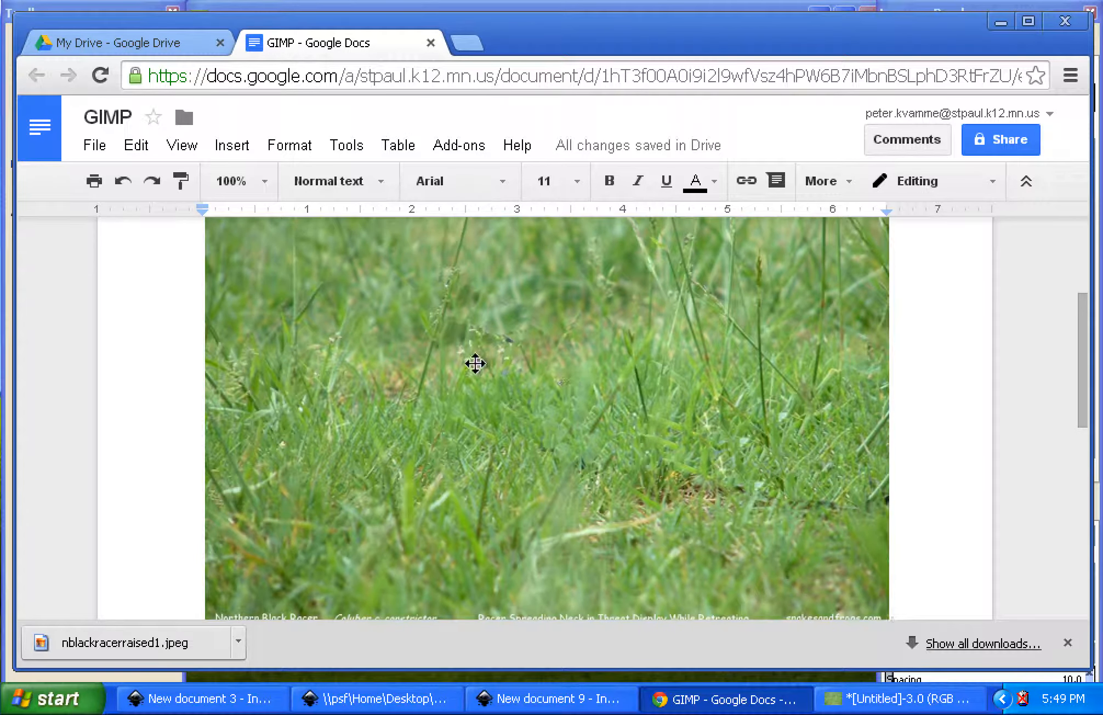
On a new line below the image, write a sentence about the clone tool's purpose, beginning "The purpose of the"
scroll(578, 386, "down", 2)
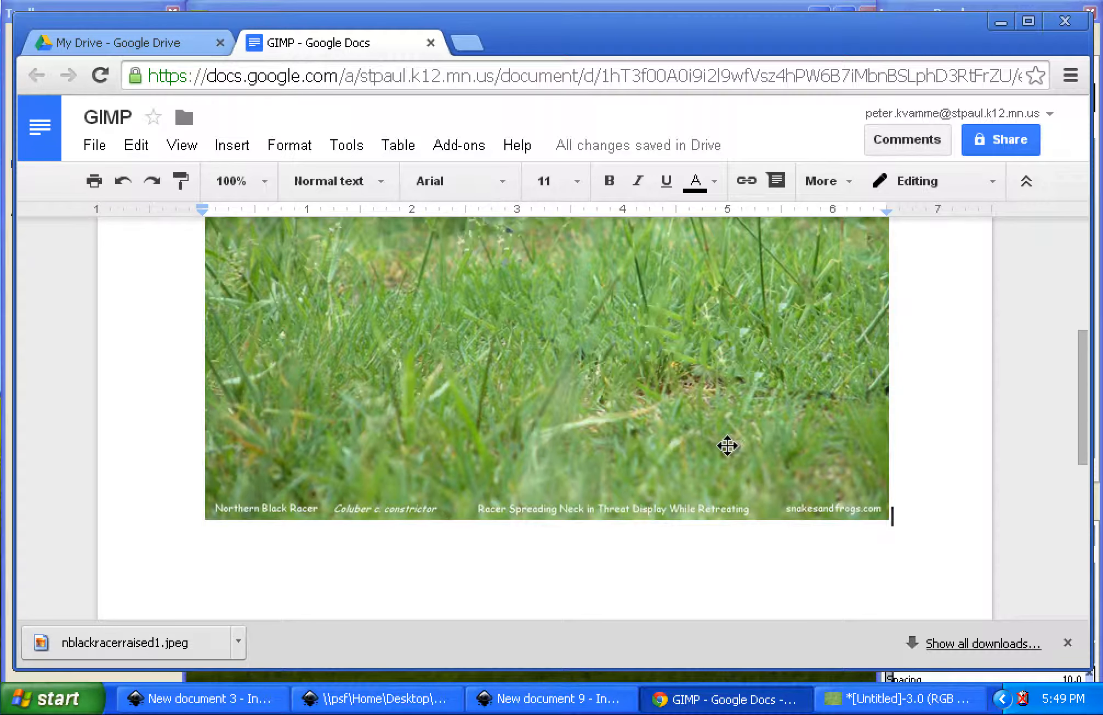
key("Return")
type("t")
type("o")
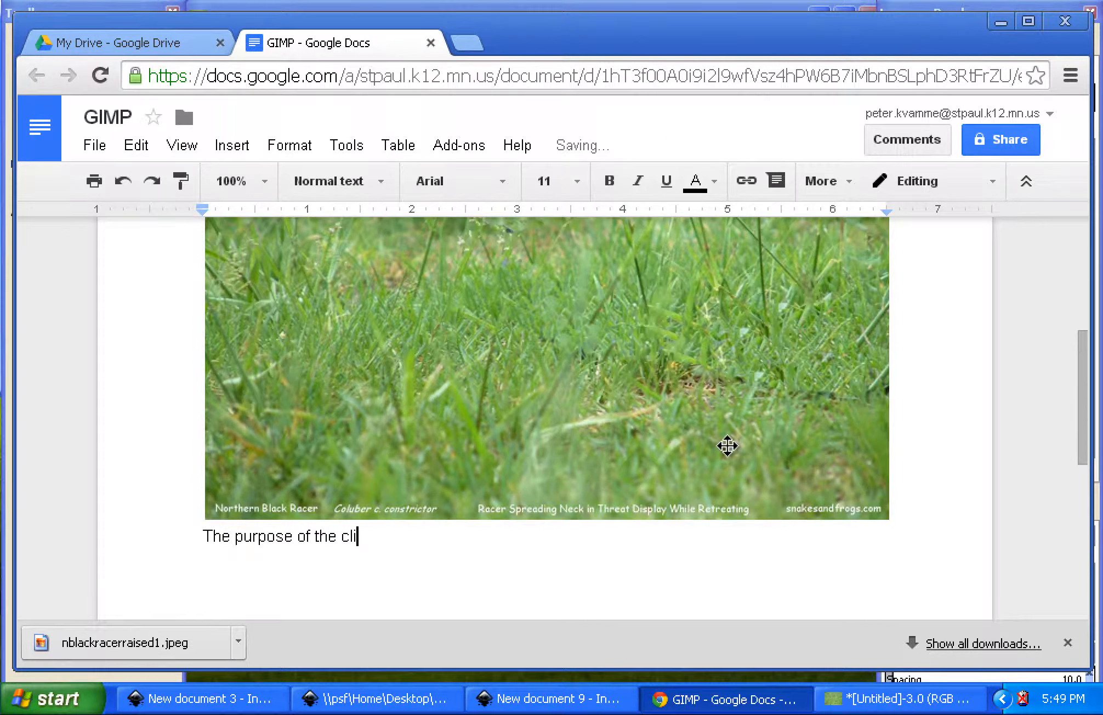